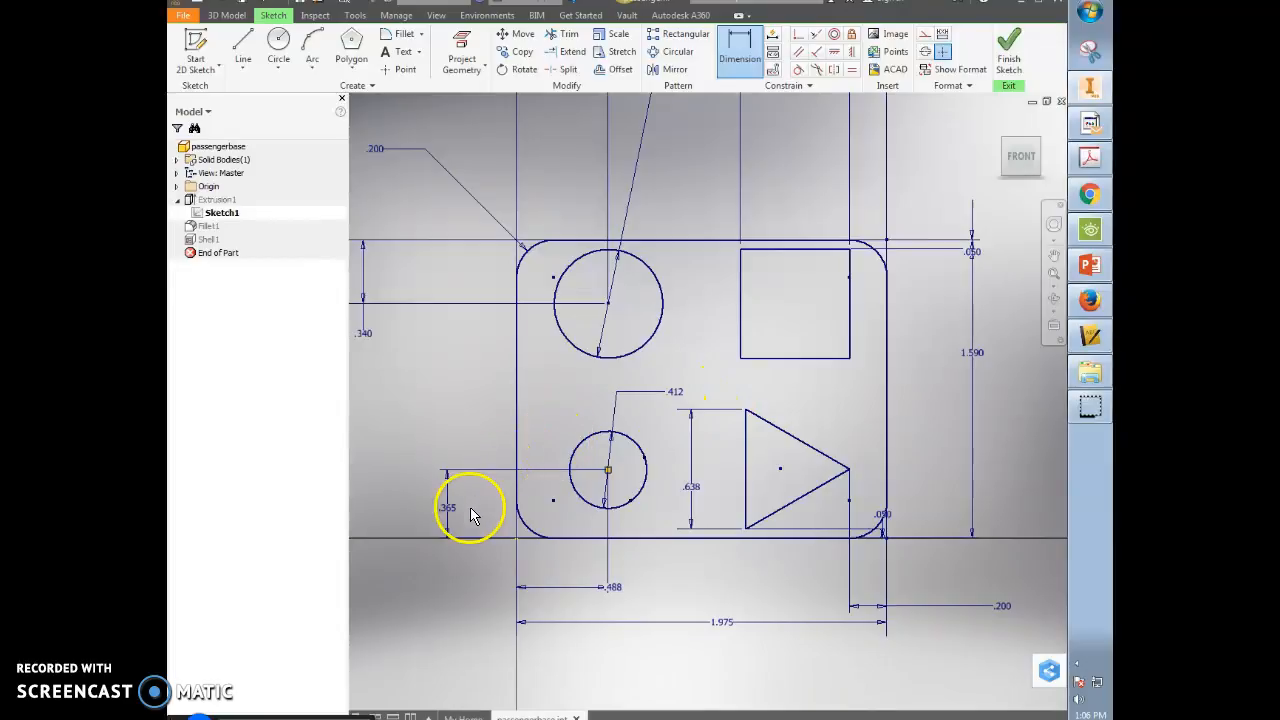
- Edit the lower small circle's vertical offset dimension from .365 to .363
double_click(452, 508)
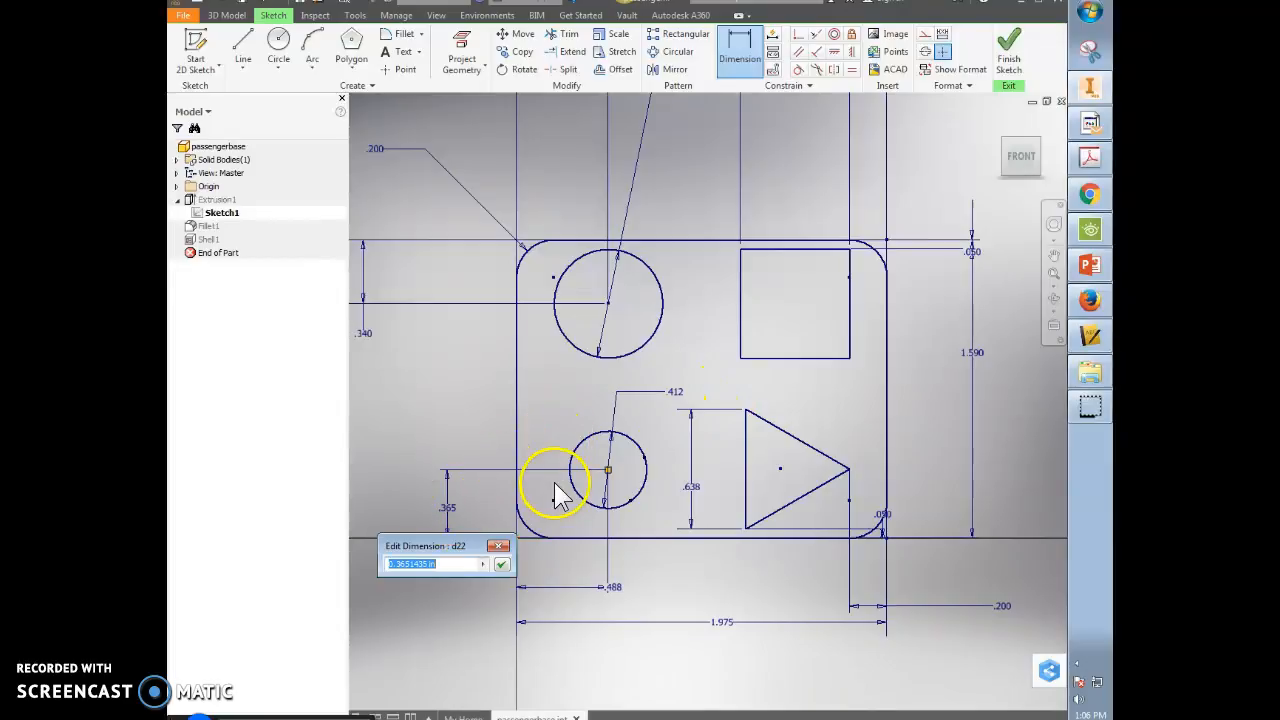
key(Return)
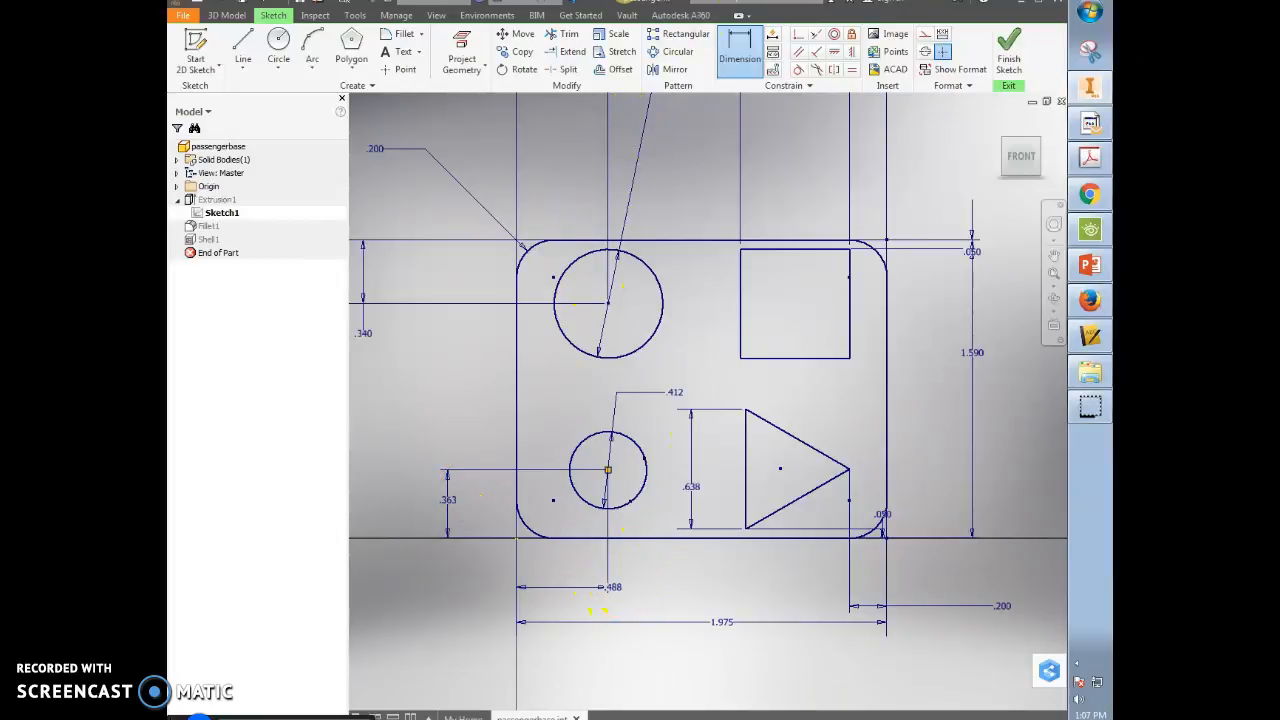
- Draw a larger circle concentric with the lower small circle and check the Activity 5.2b reference drawing
click(278, 45)
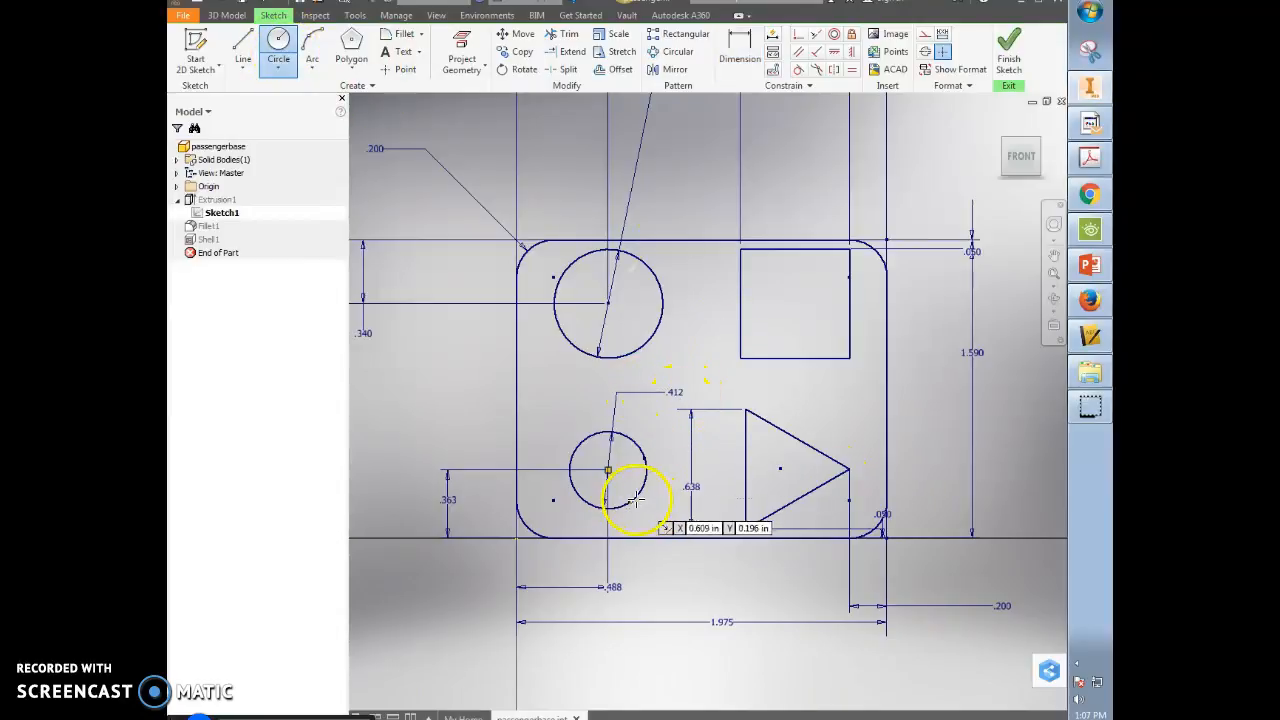
click(607, 471)
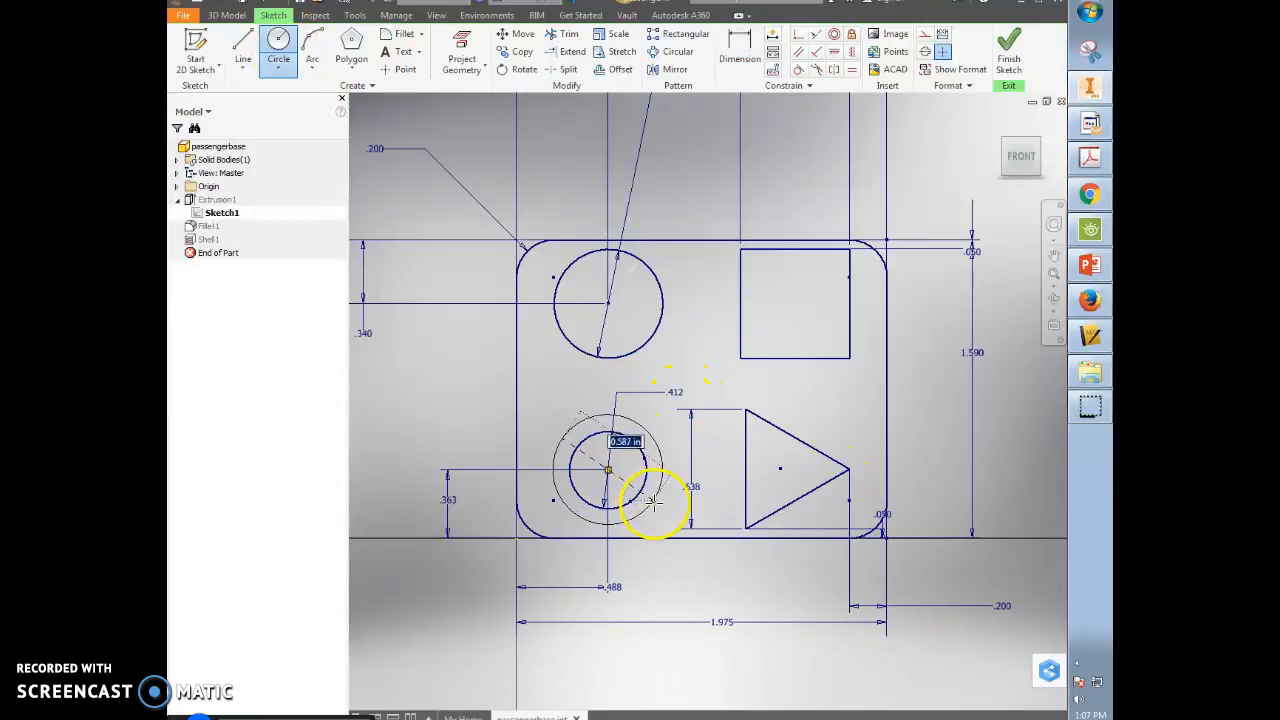
click(652, 503)
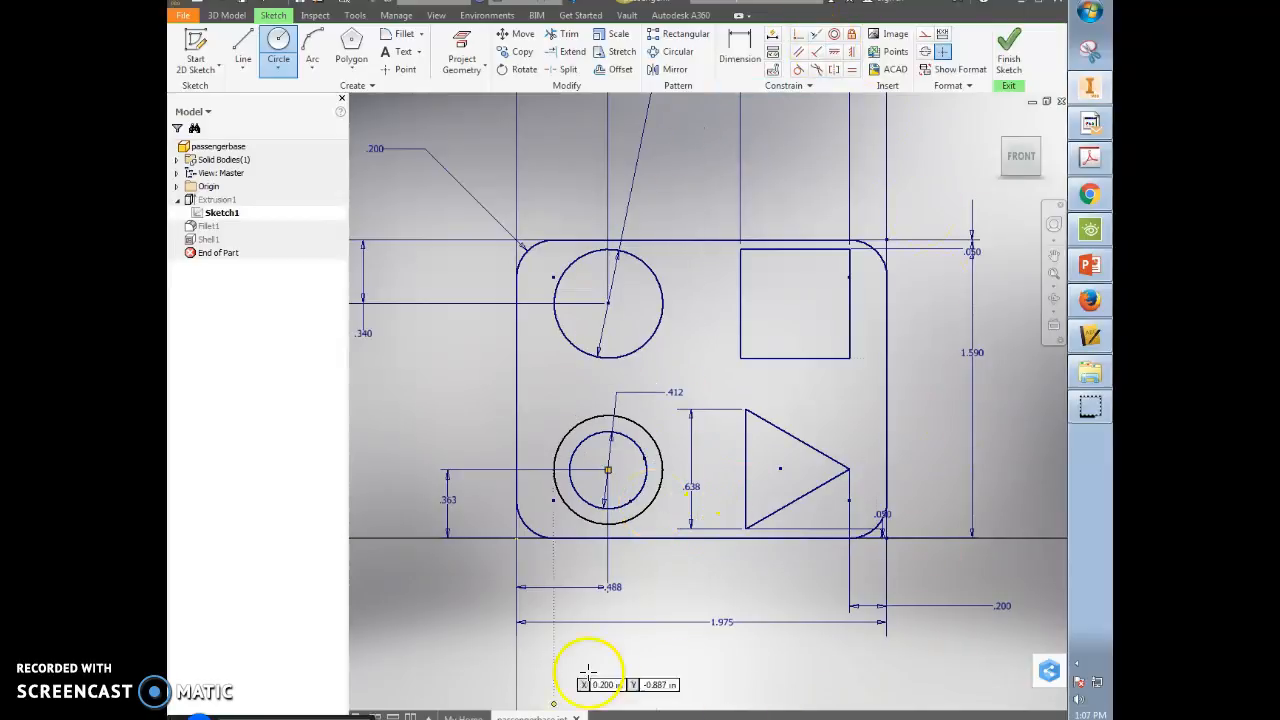
click(1092, 200)
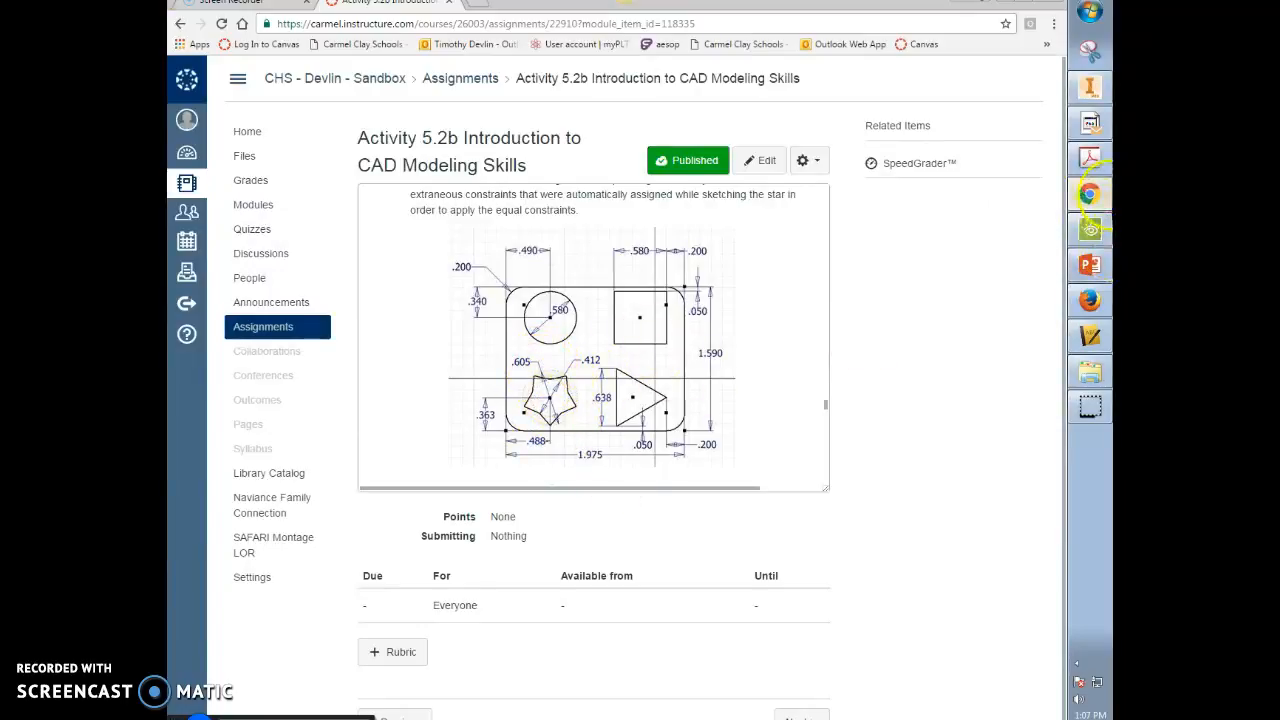
click(1090, 88)
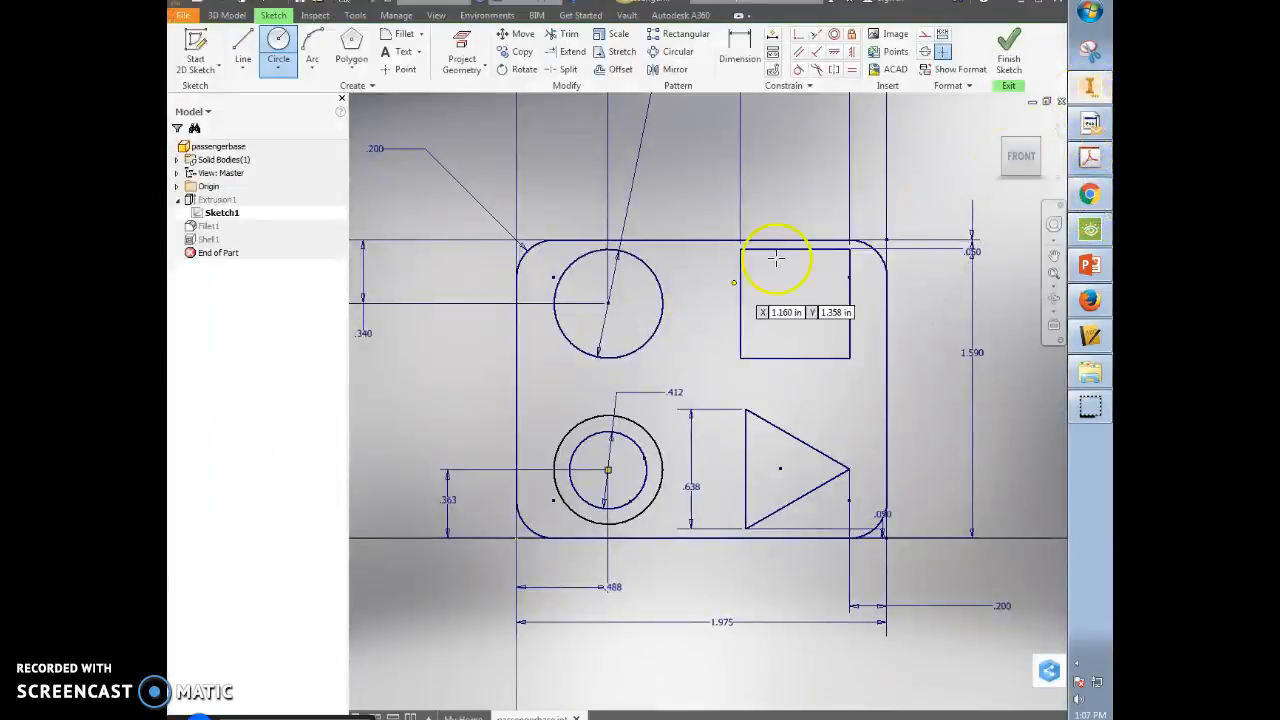
- Dimension the new outer circle with a .605 diameter
click(740, 50)
click(656, 444)
click(651, 420)
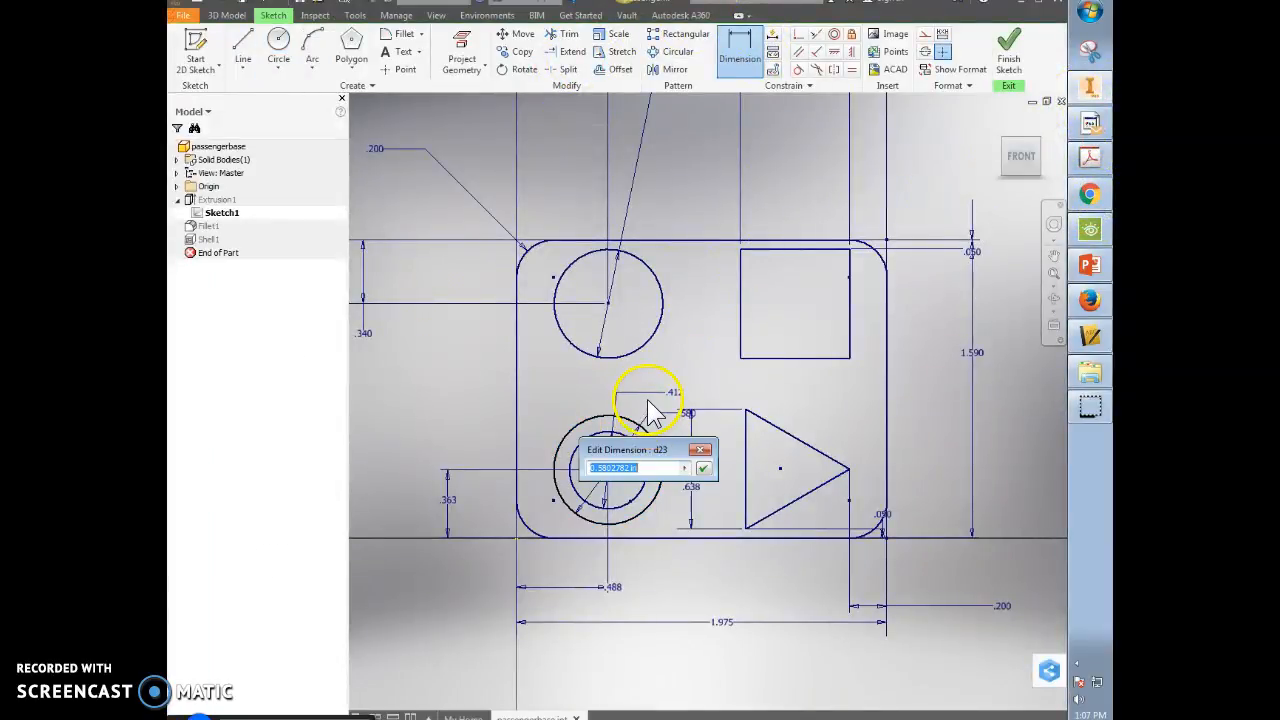
text(.605)
key(Return)
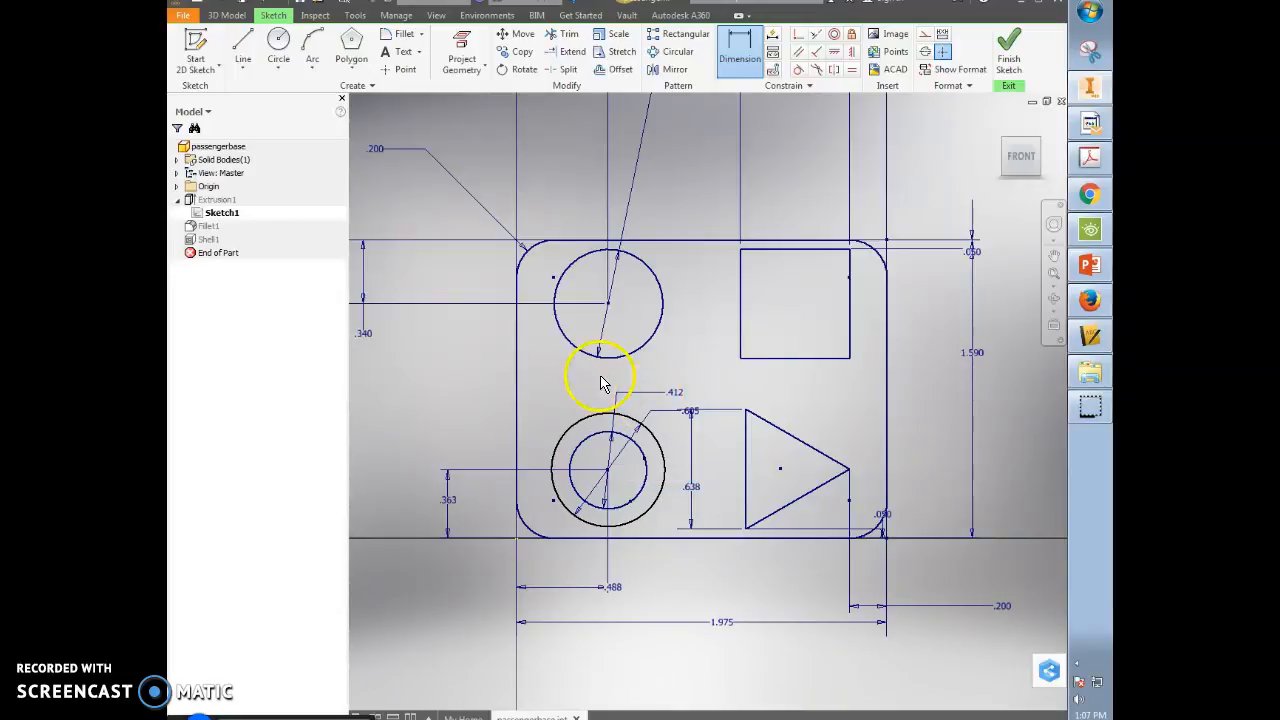
- Convert both the outer and inner lower circles to construction geometry
right_click(578, 424)
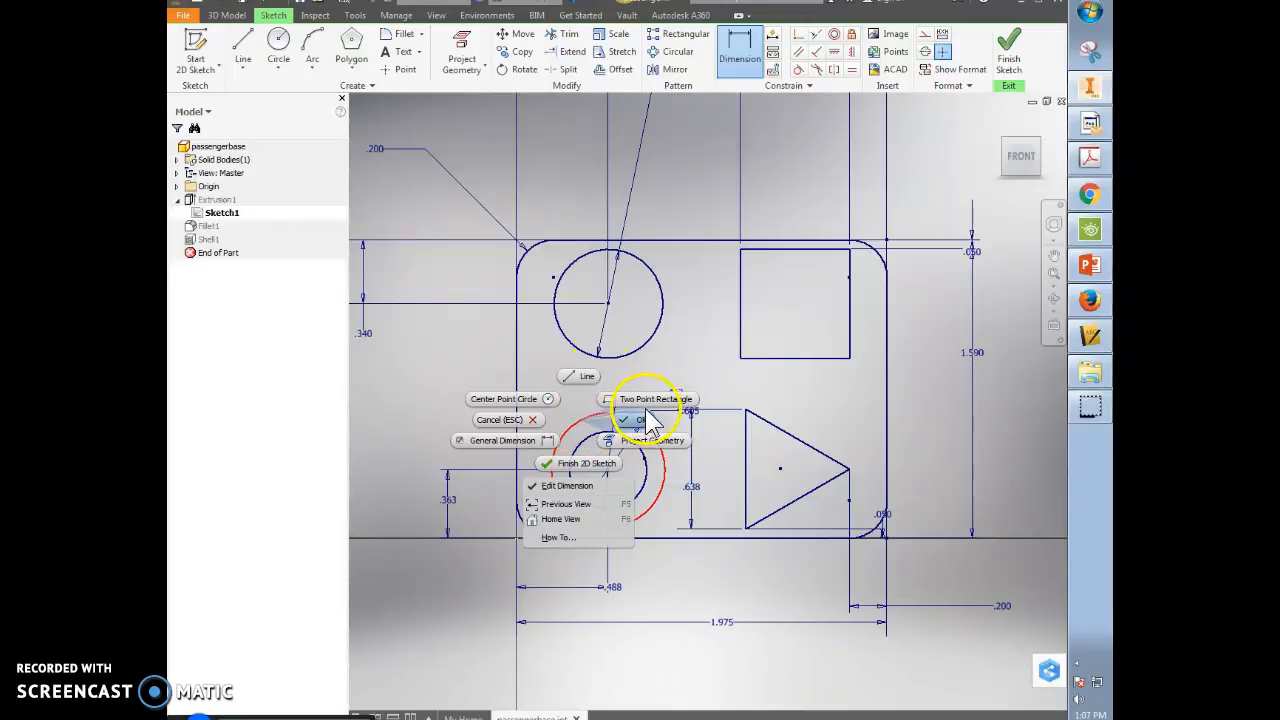
click(512, 420)
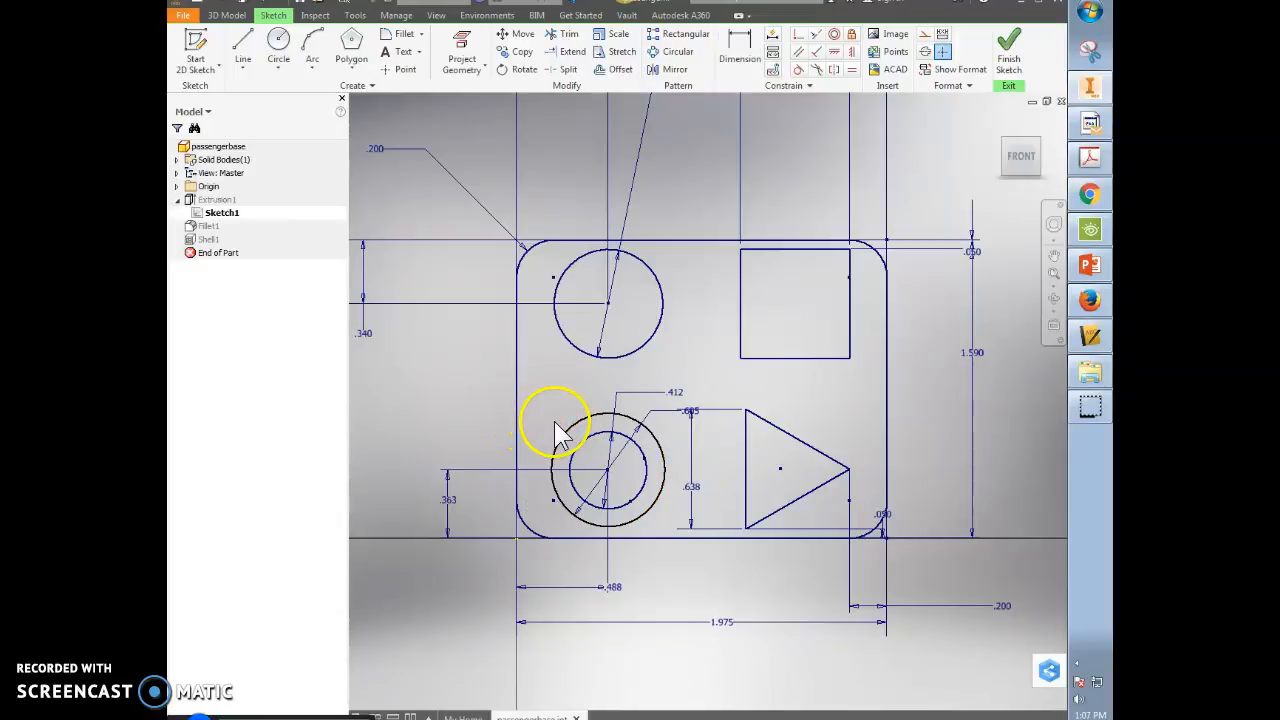
right_click(576, 428)
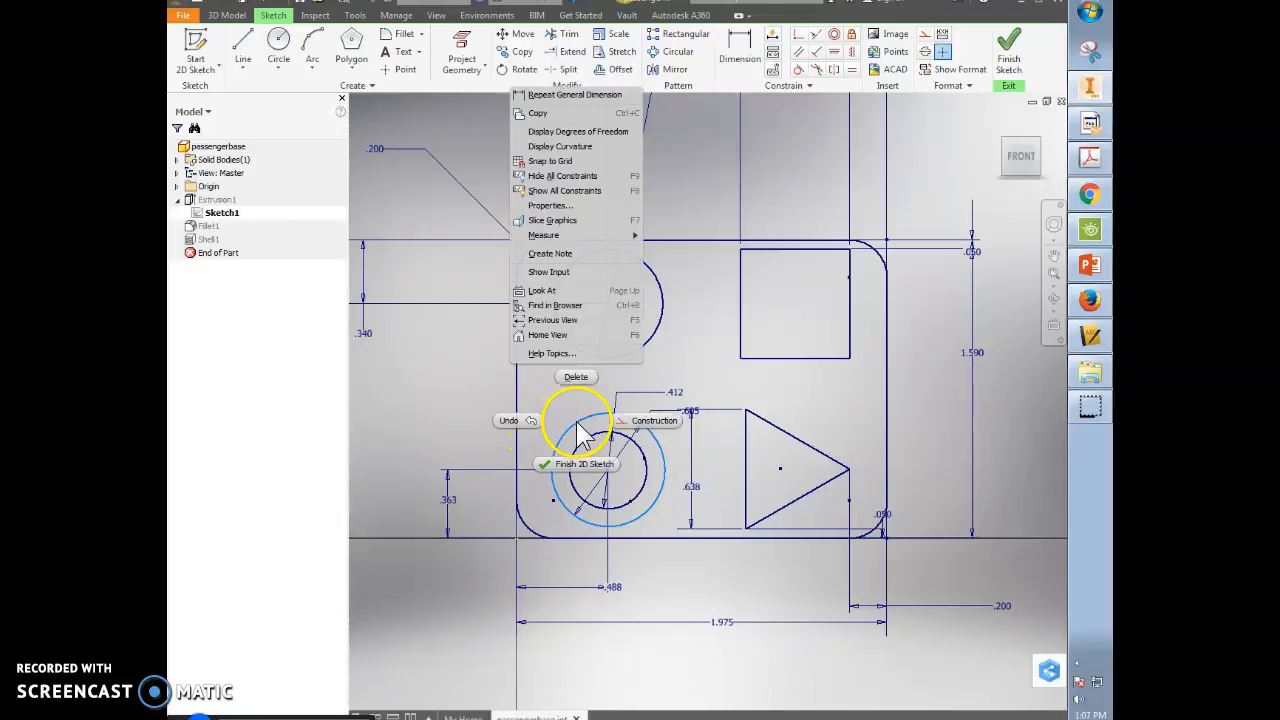
click(660, 421)
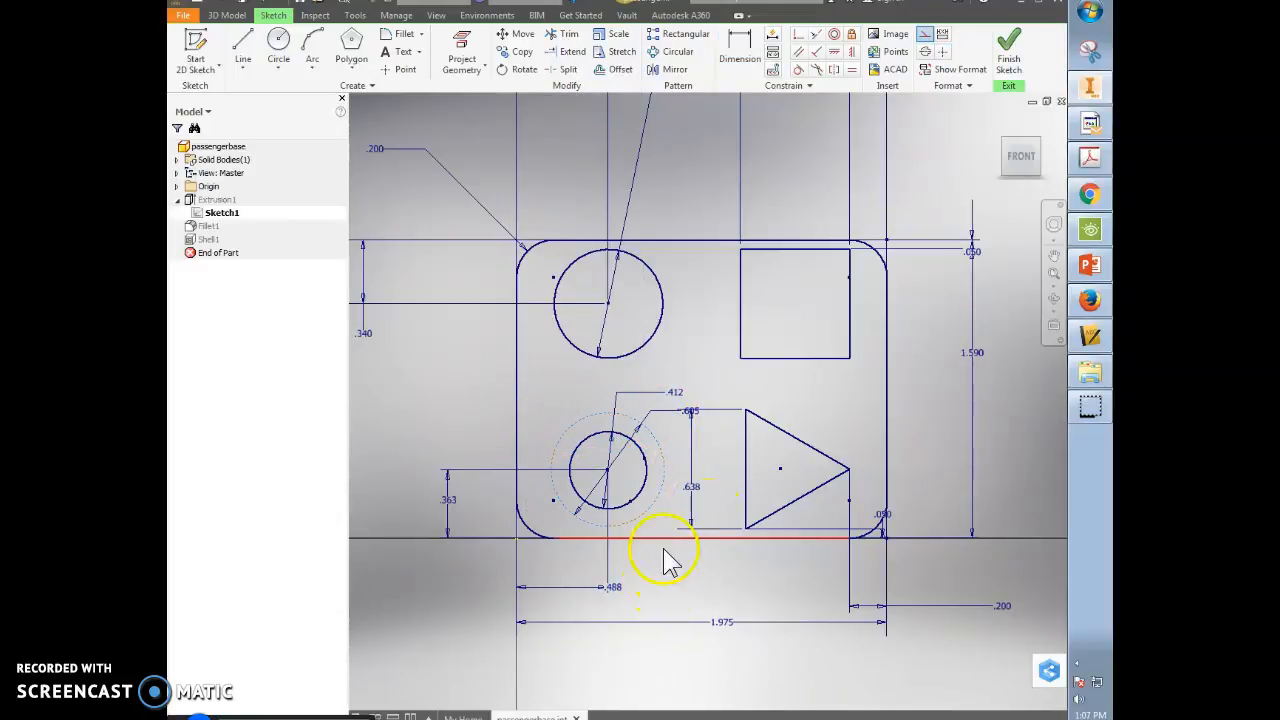
right_click(645, 495)
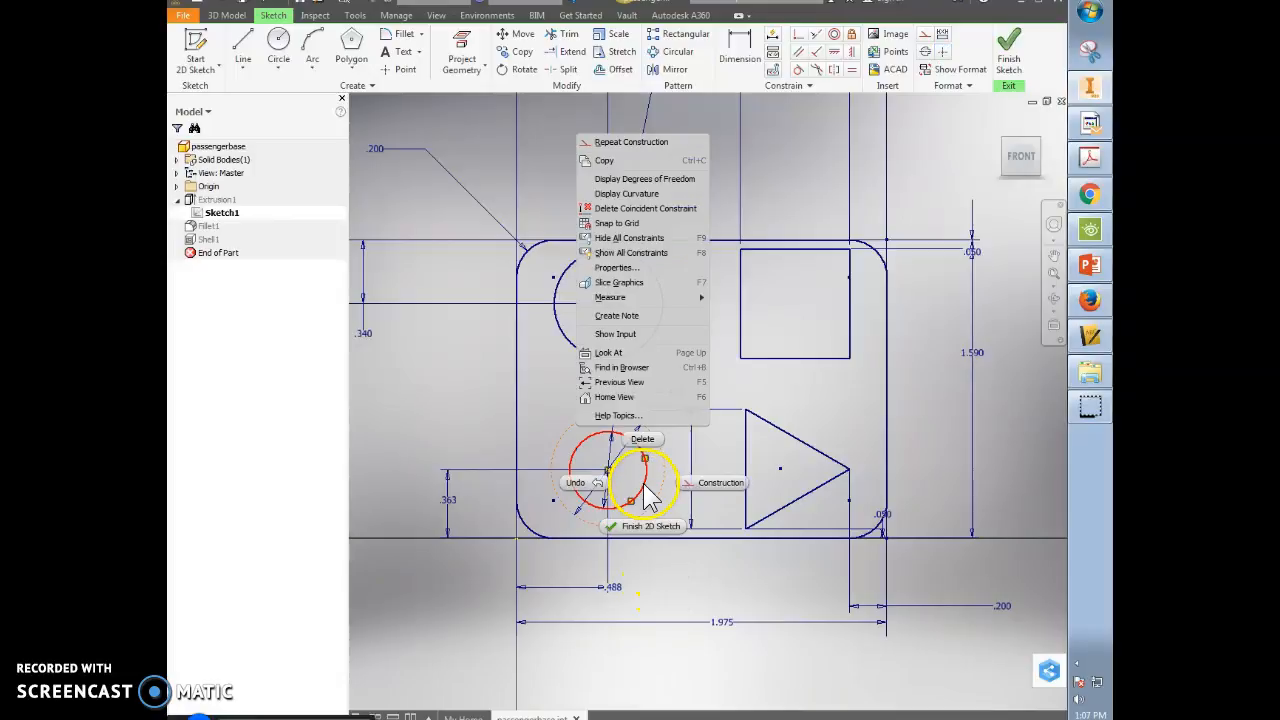
click(716, 490)
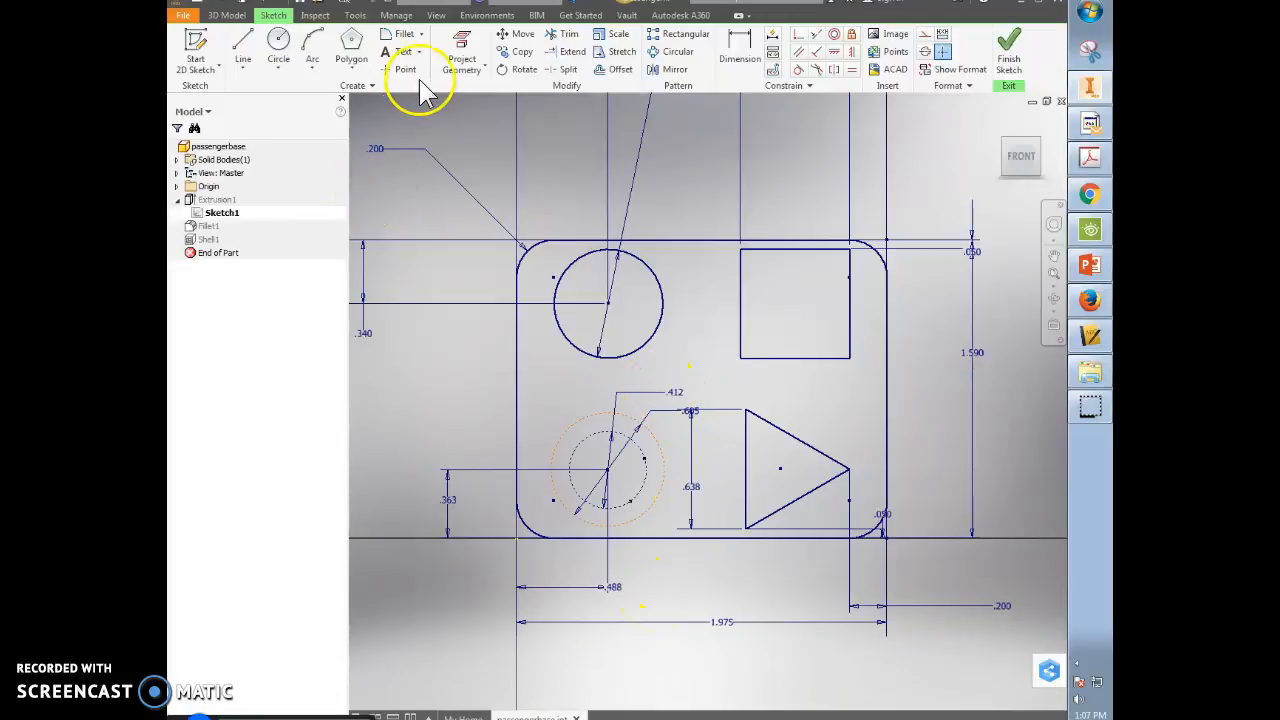
click(360, 70)
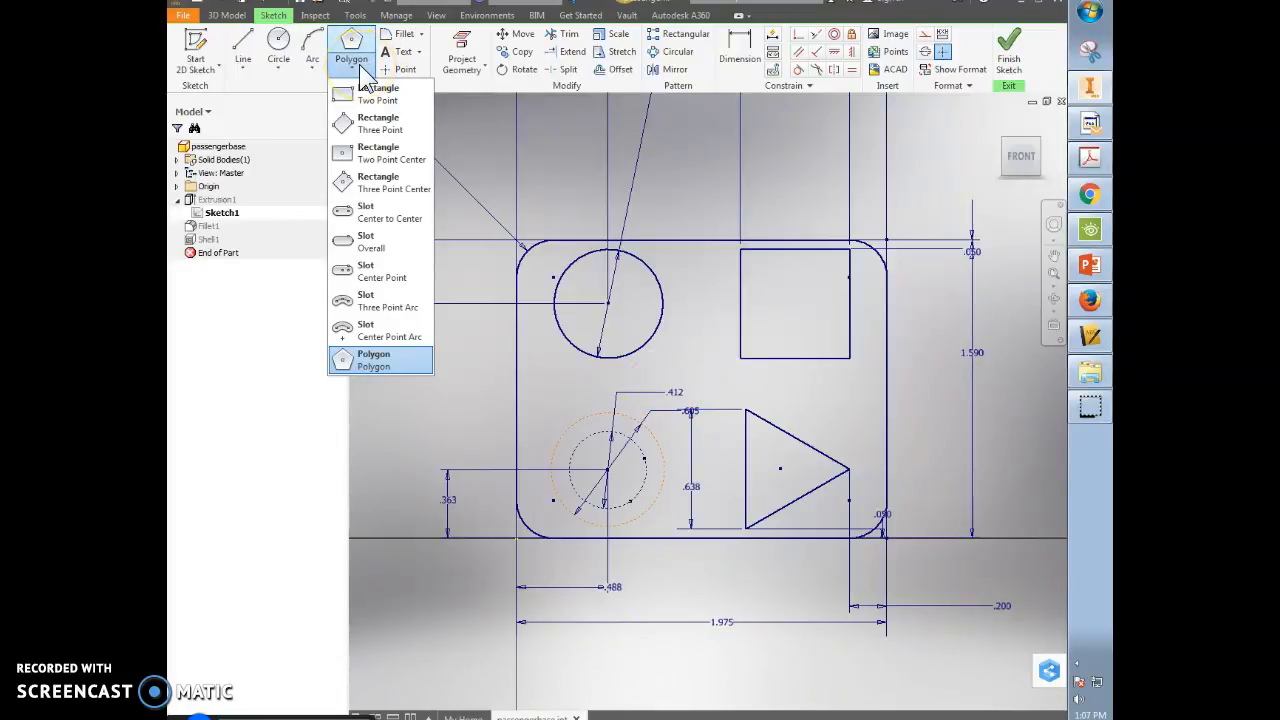
click(360, 70)
click(359, 72)
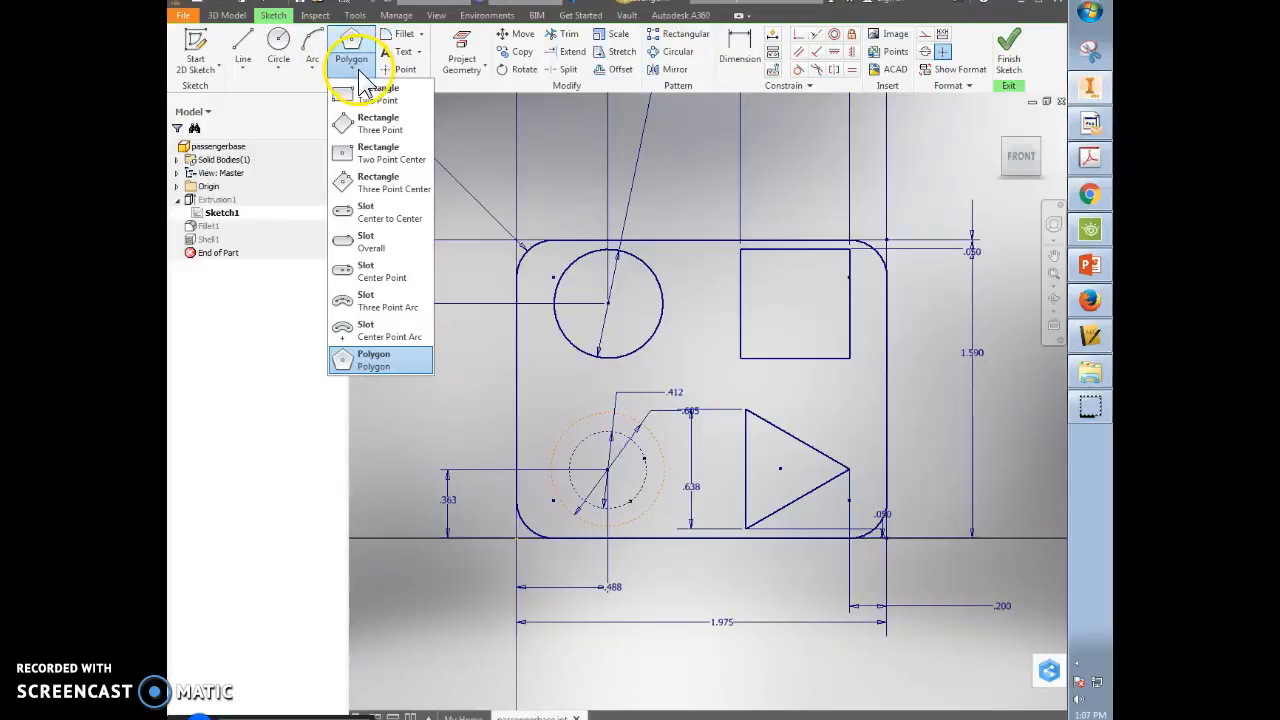
click(365, 360)
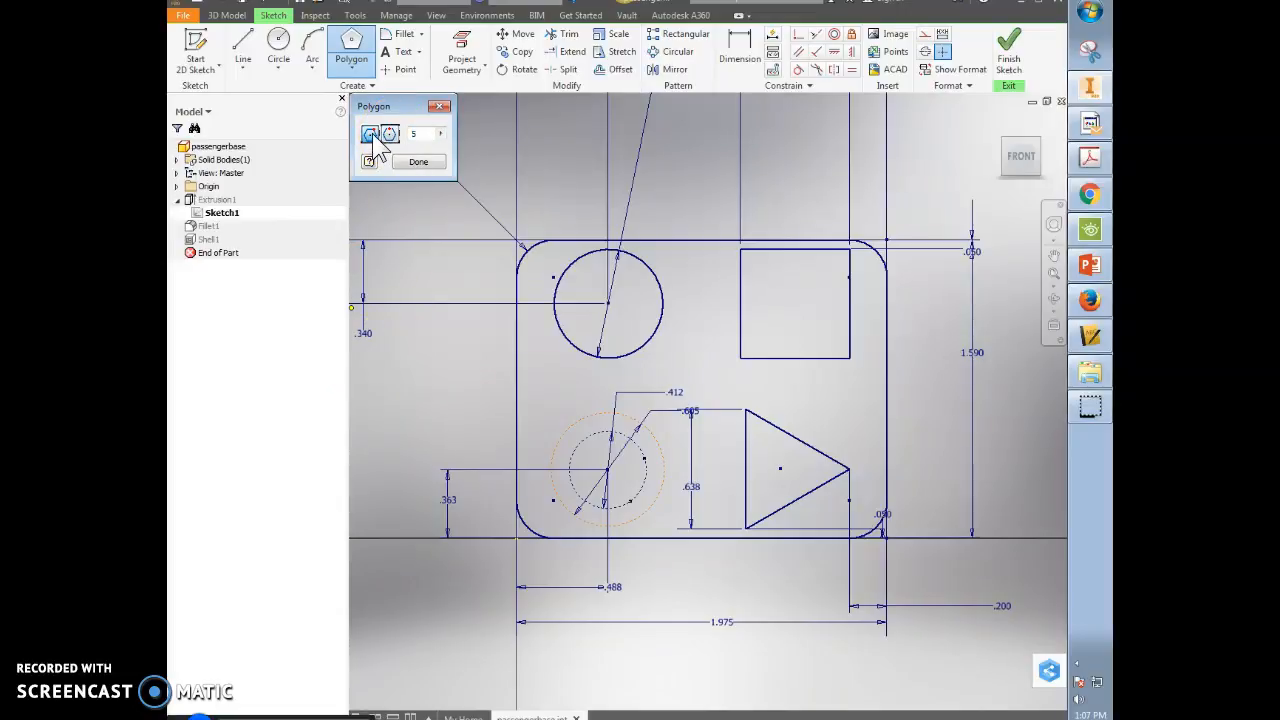
click(420, 163)
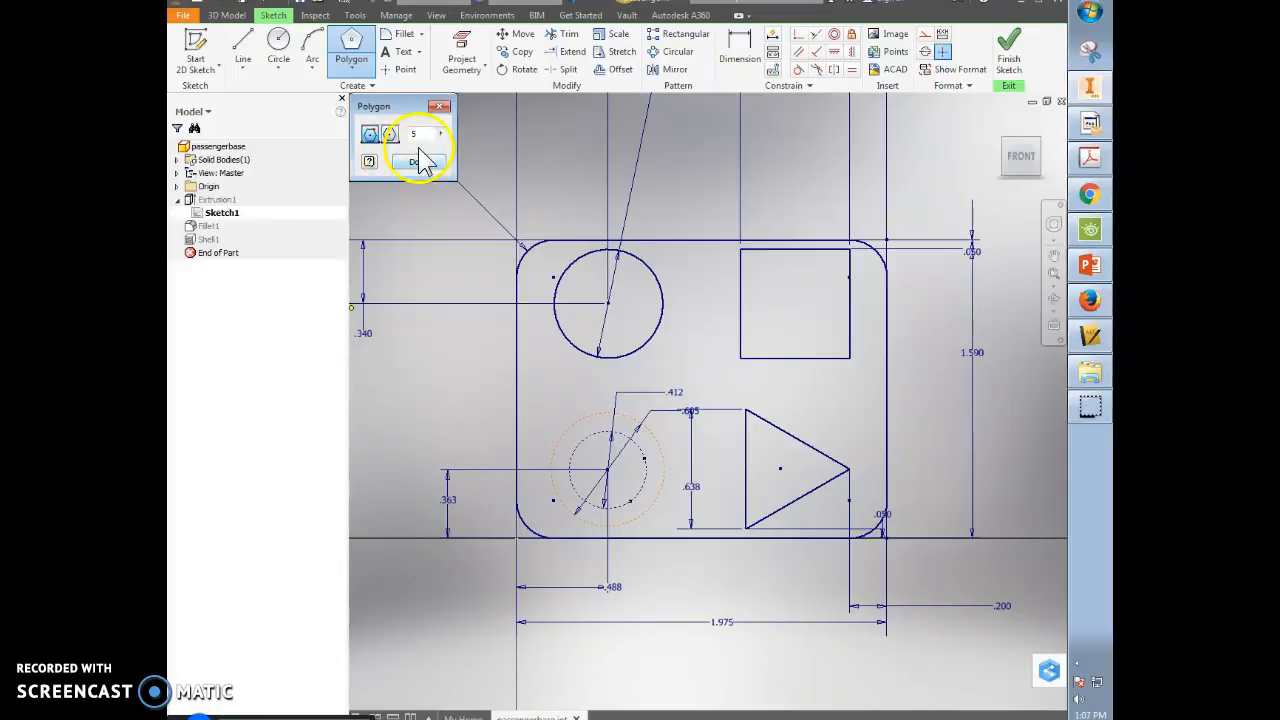
click(418, 163)
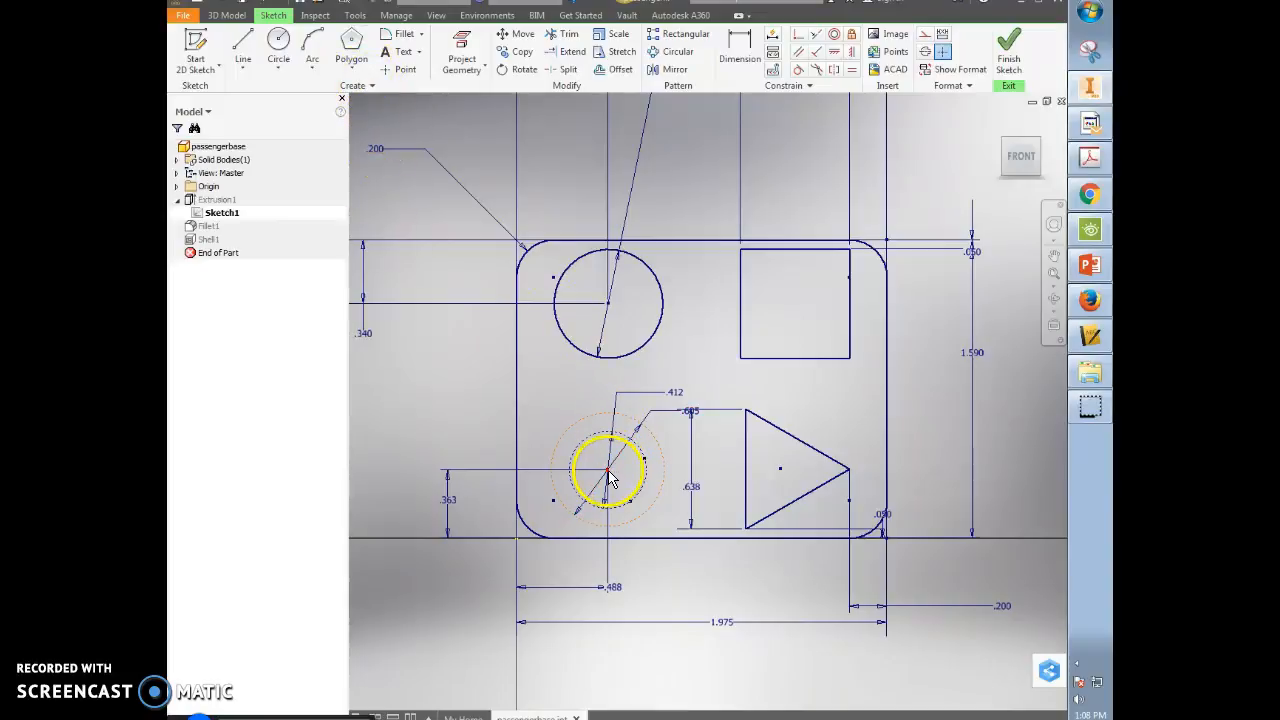
- Draw a 5-edge polygon centred on the lower circles with its corners on the larger circle
click(351, 45)
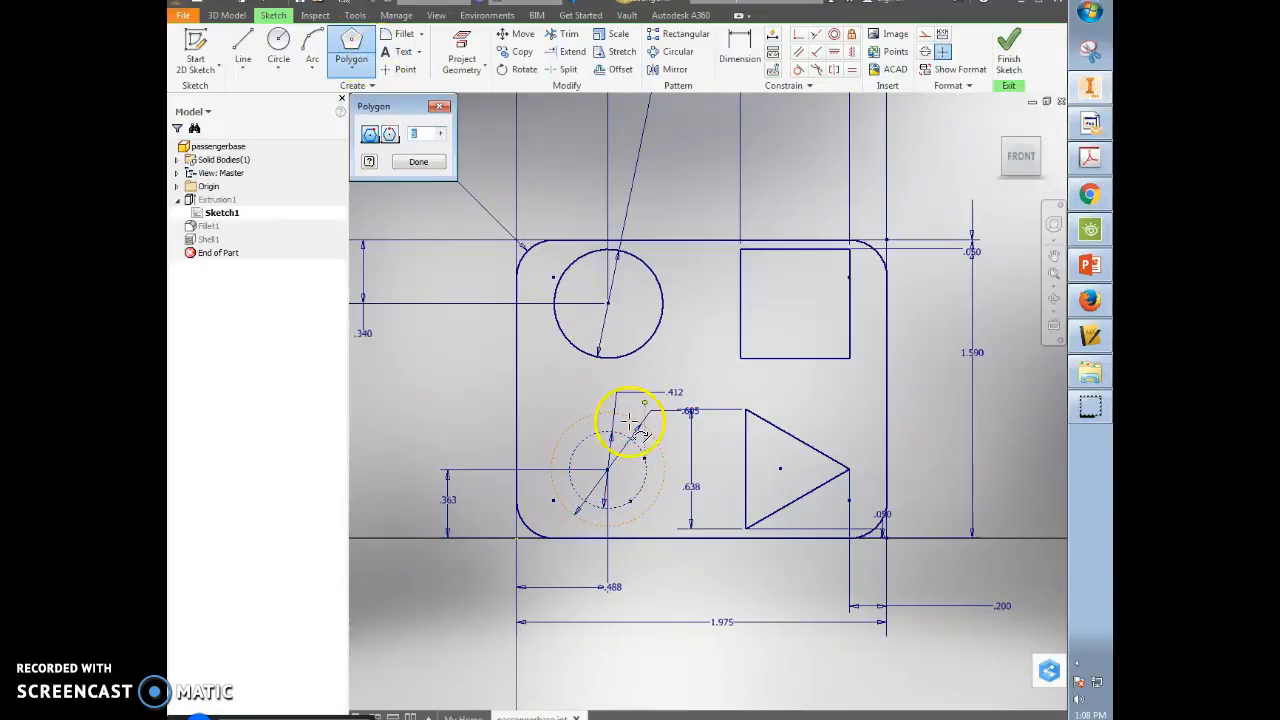
text(5)
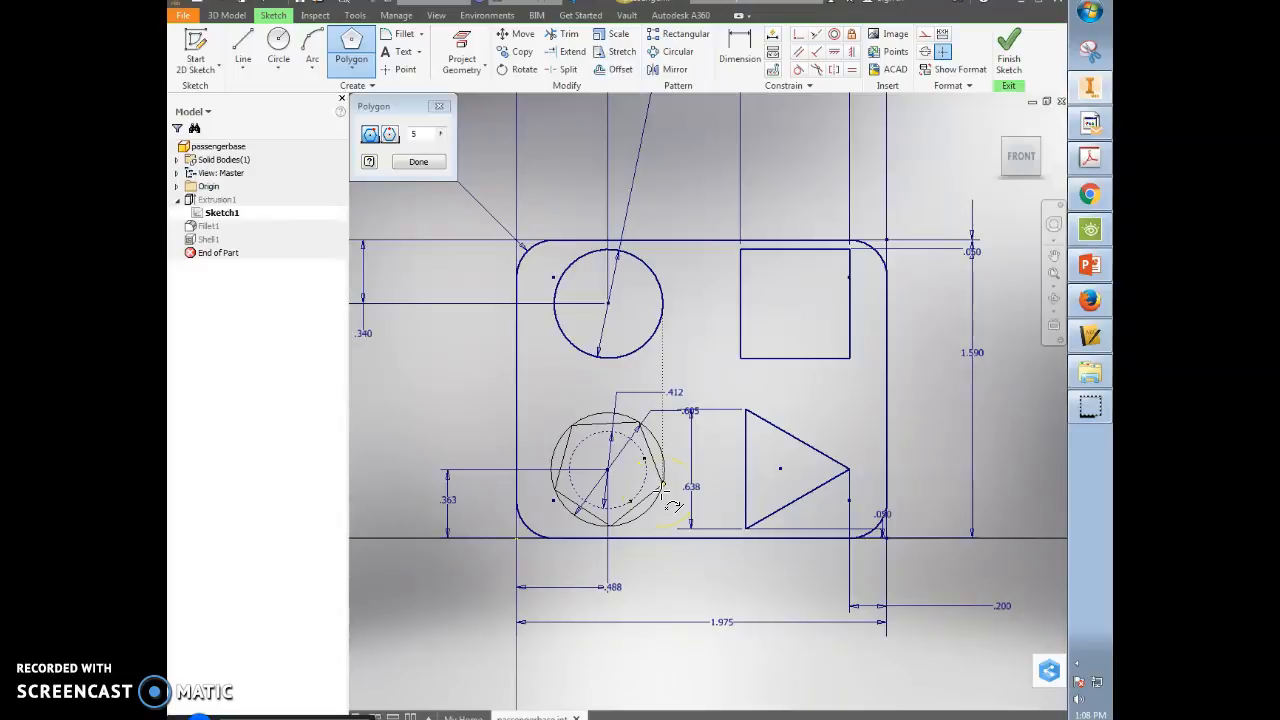
click(660, 487)
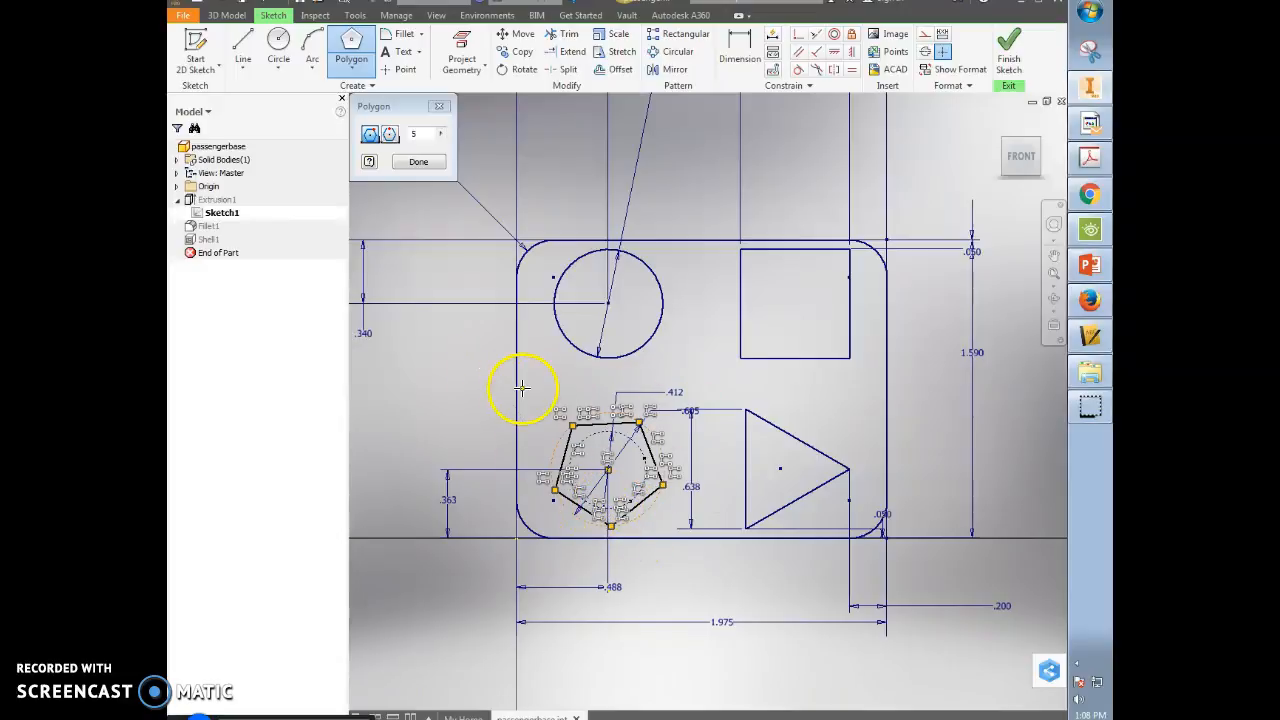
key(Escape)
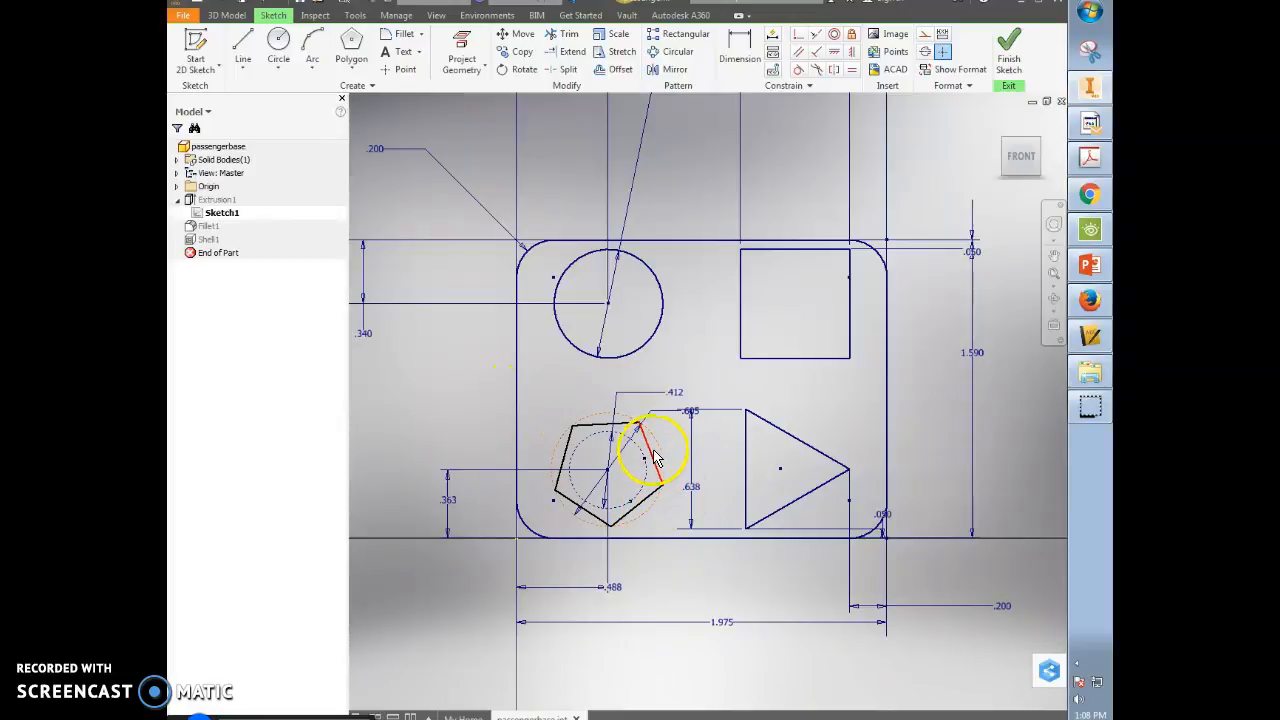
- Constrain the pentagon's bottom vertex vertically below its top edge's midpoint and make it concentric with the dashed circle
click(852, 52)
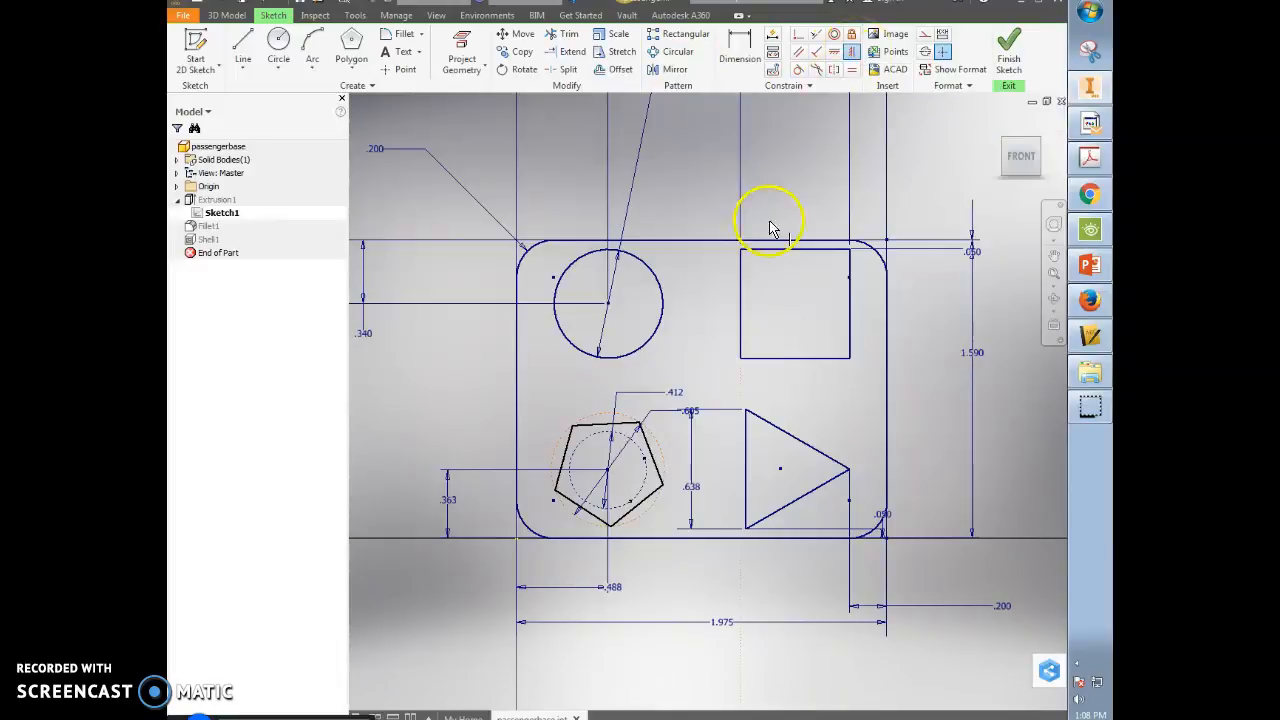
click(611, 527)
click(610, 424)
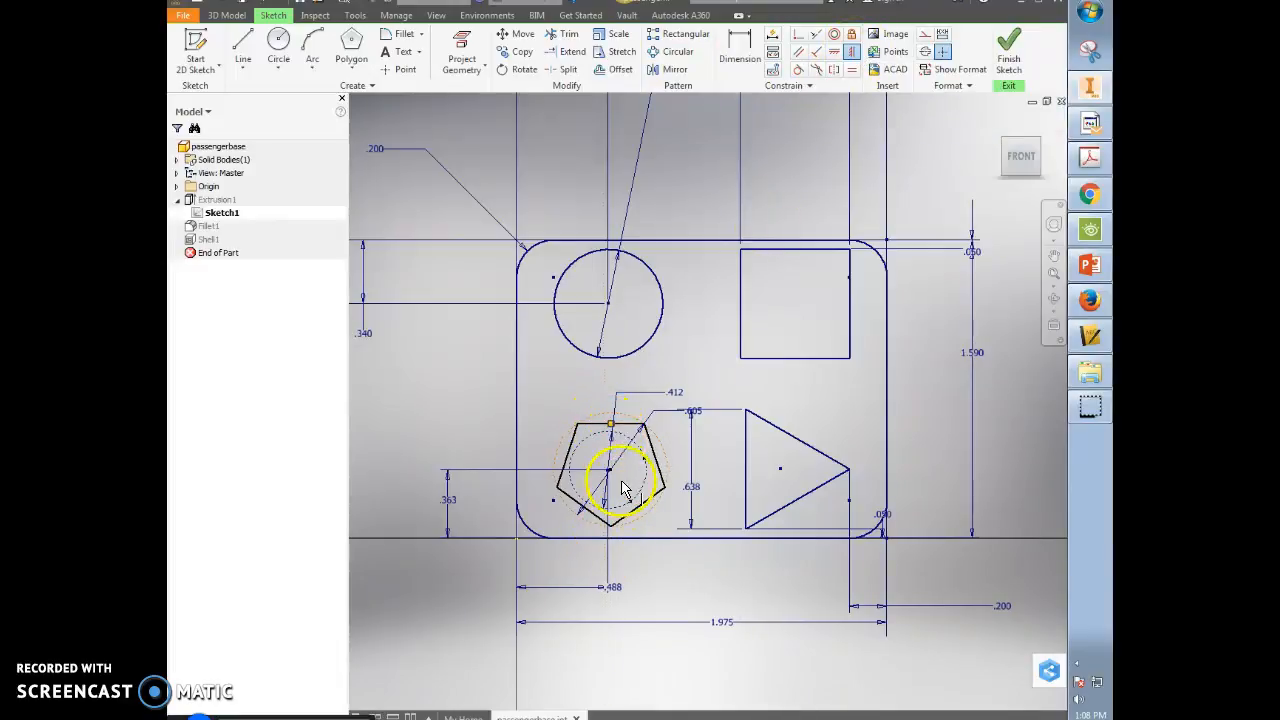
scroll(635, 507, down, 2)
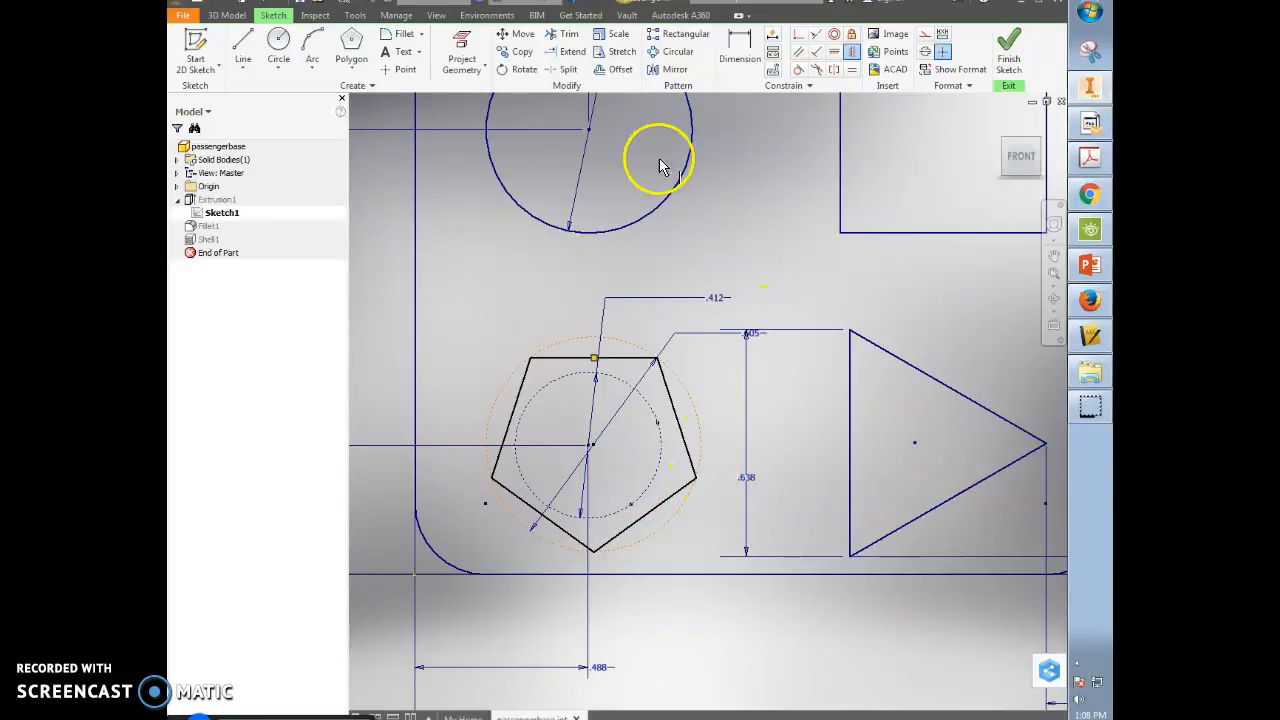
click(834, 35)
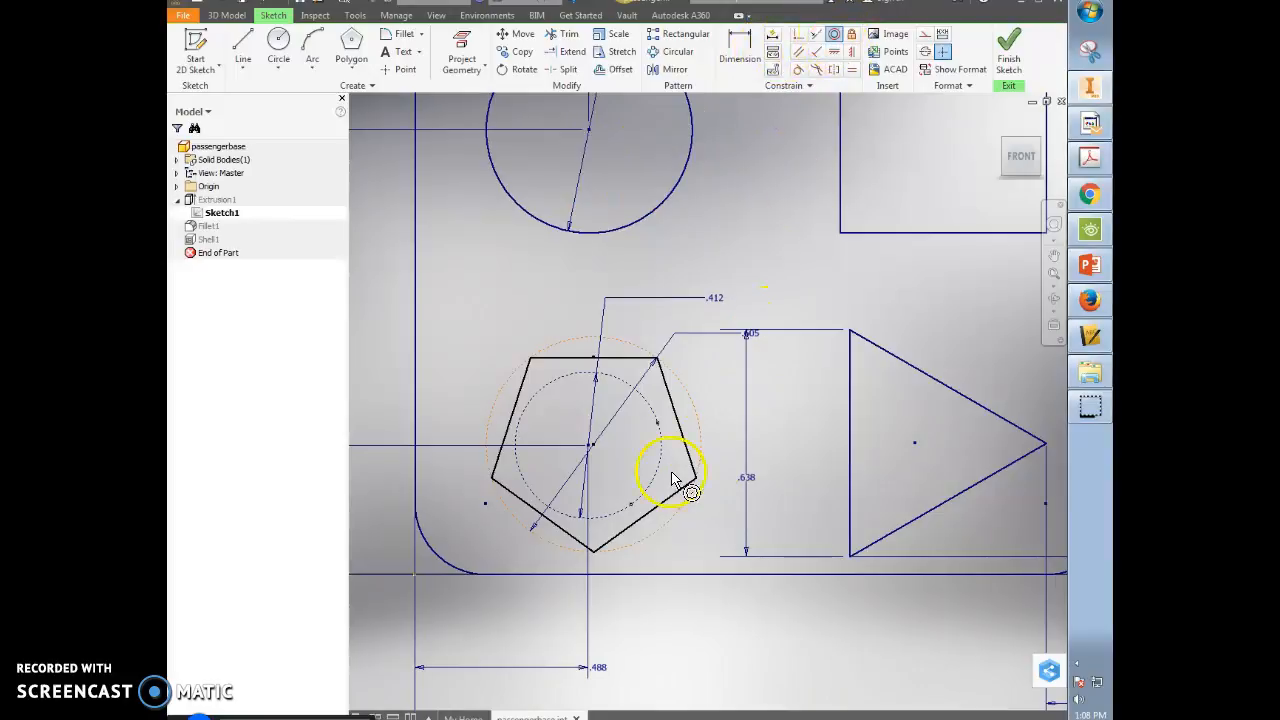
click(682, 392)
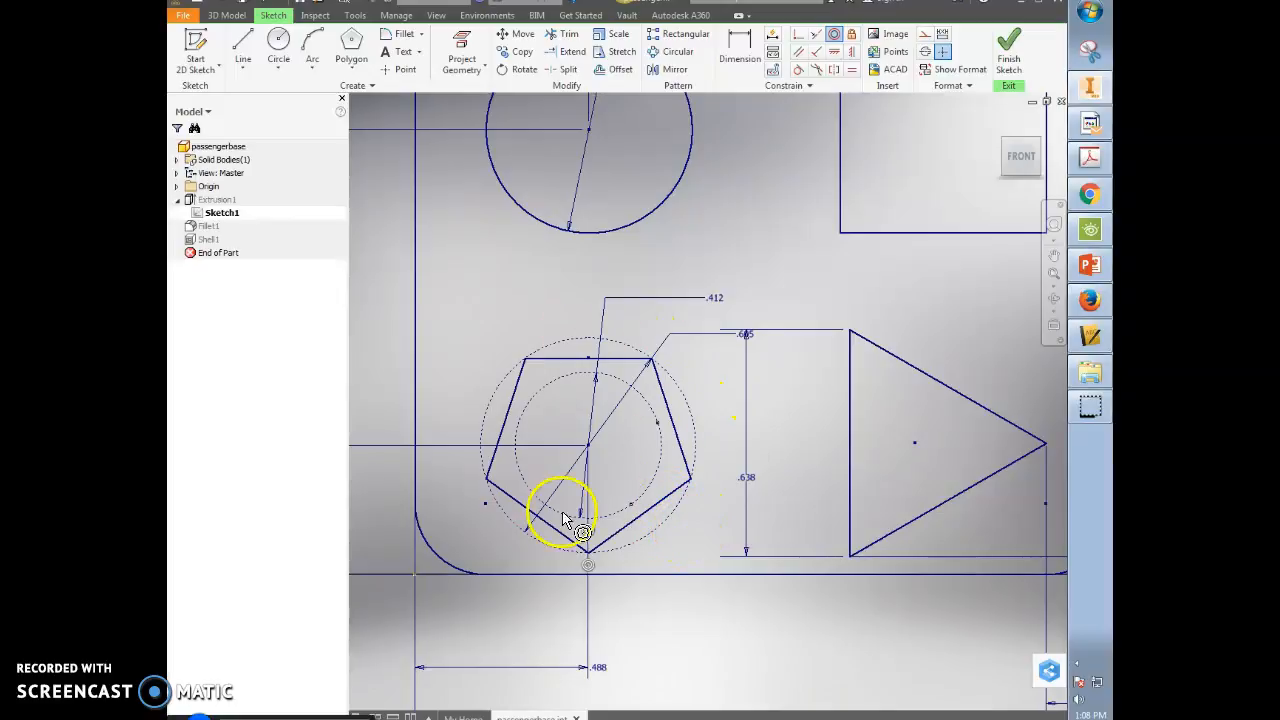
- Draw the star's upper zigzag lines from the pentagon's lower-left corner over the top to the right corner
click(245, 50)
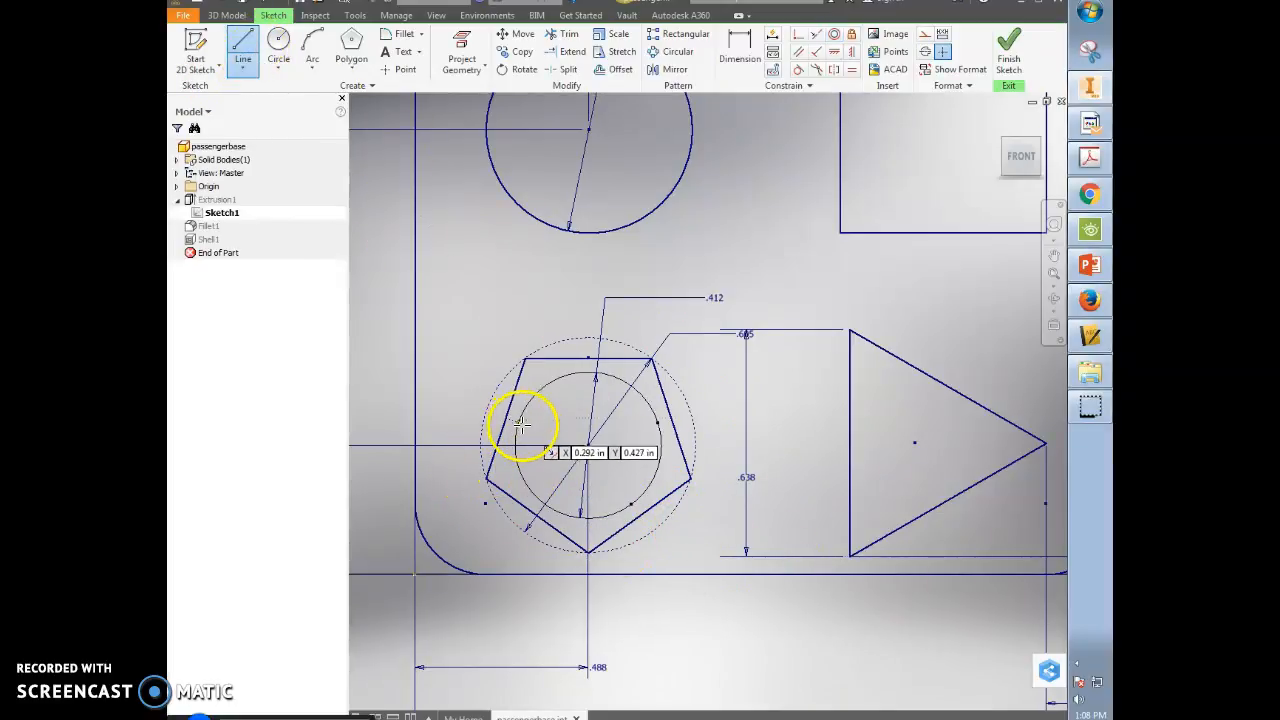
click(486, 479)
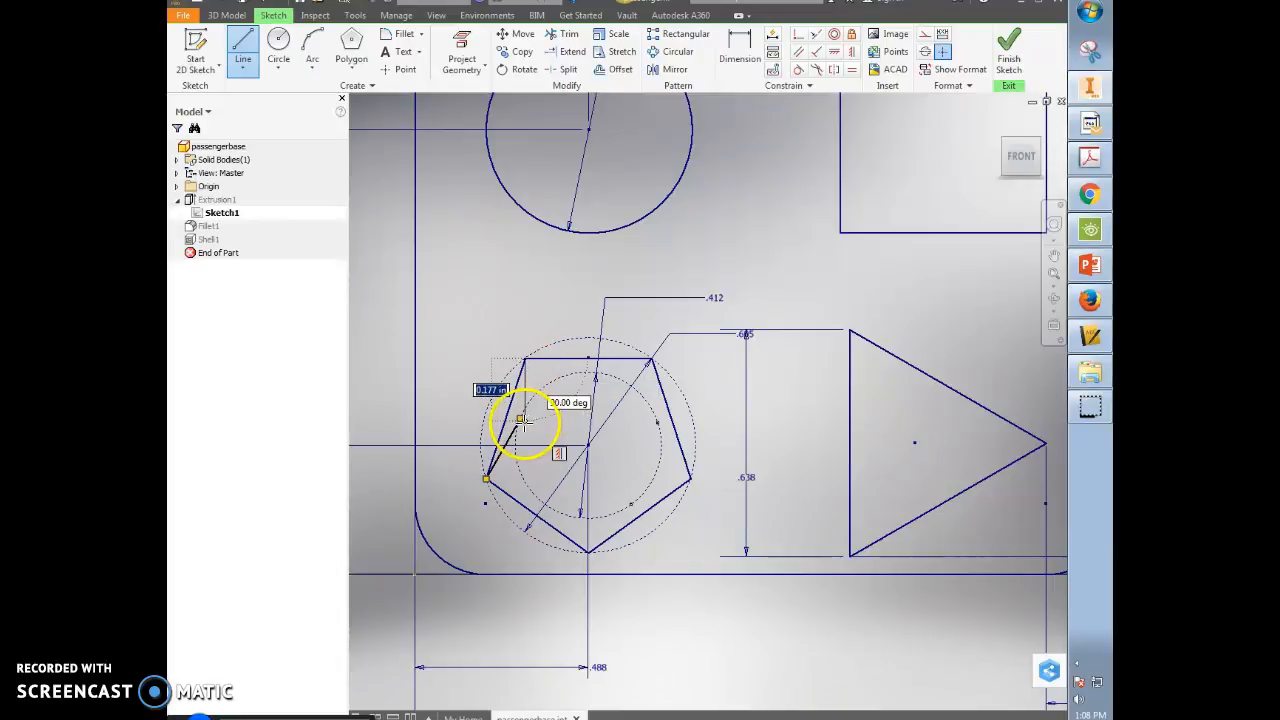
click(520, 419)
click(524, 357)
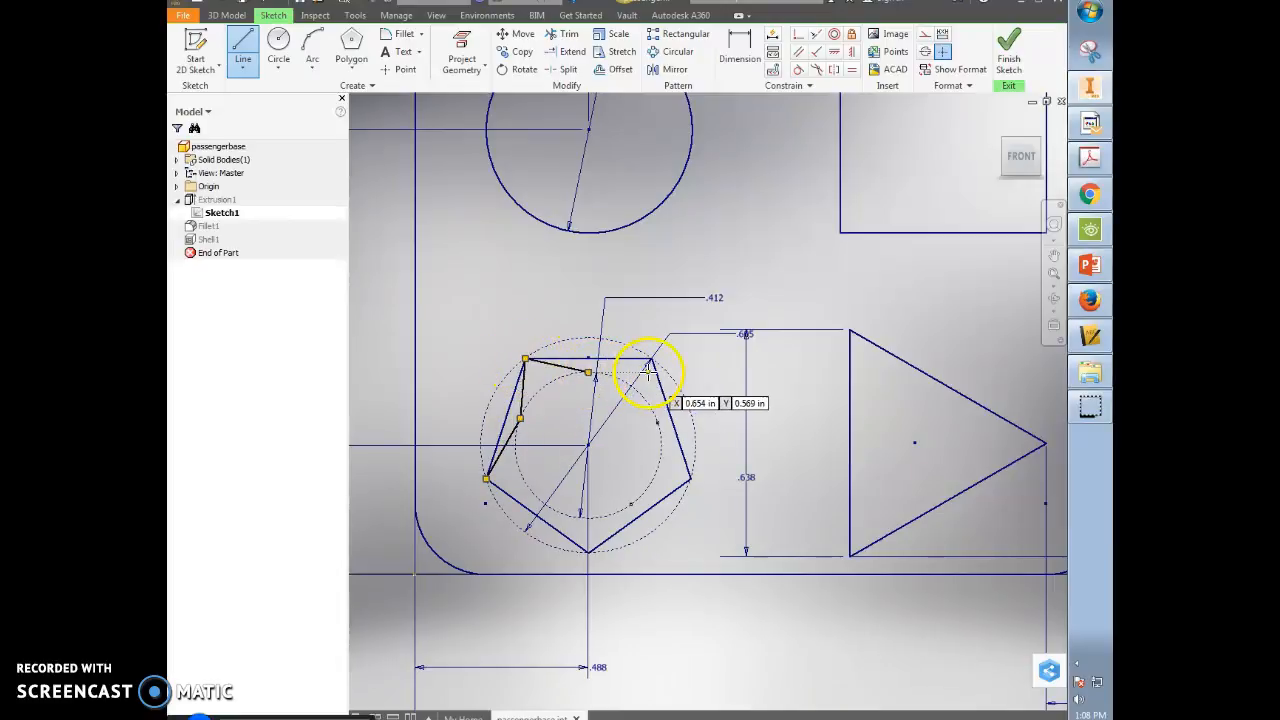
click(588, 372)
click(651, 357)
click(689, 481)
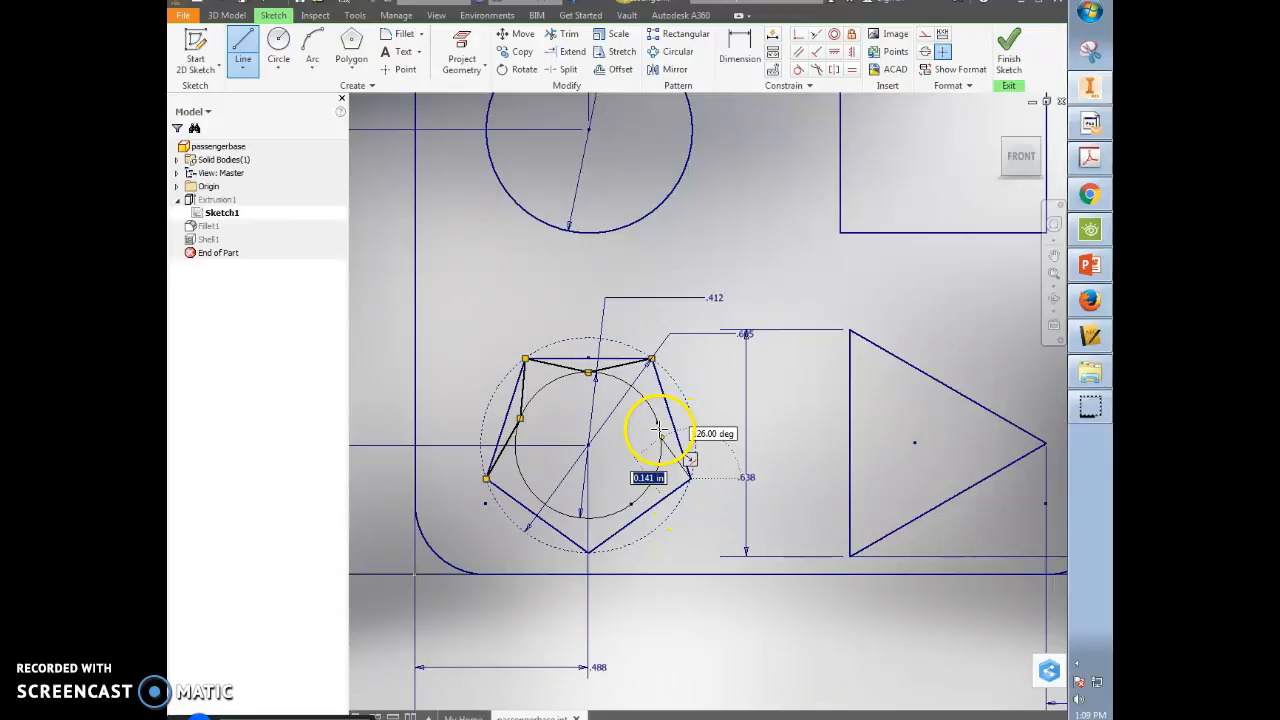
click(651, 358)
- Complete the star's lower edges through the bottom corner, closing at the lower-left inner point
double_click(656, 418)
click(589, 551)
click(631, 504)
double_click(691, 478)
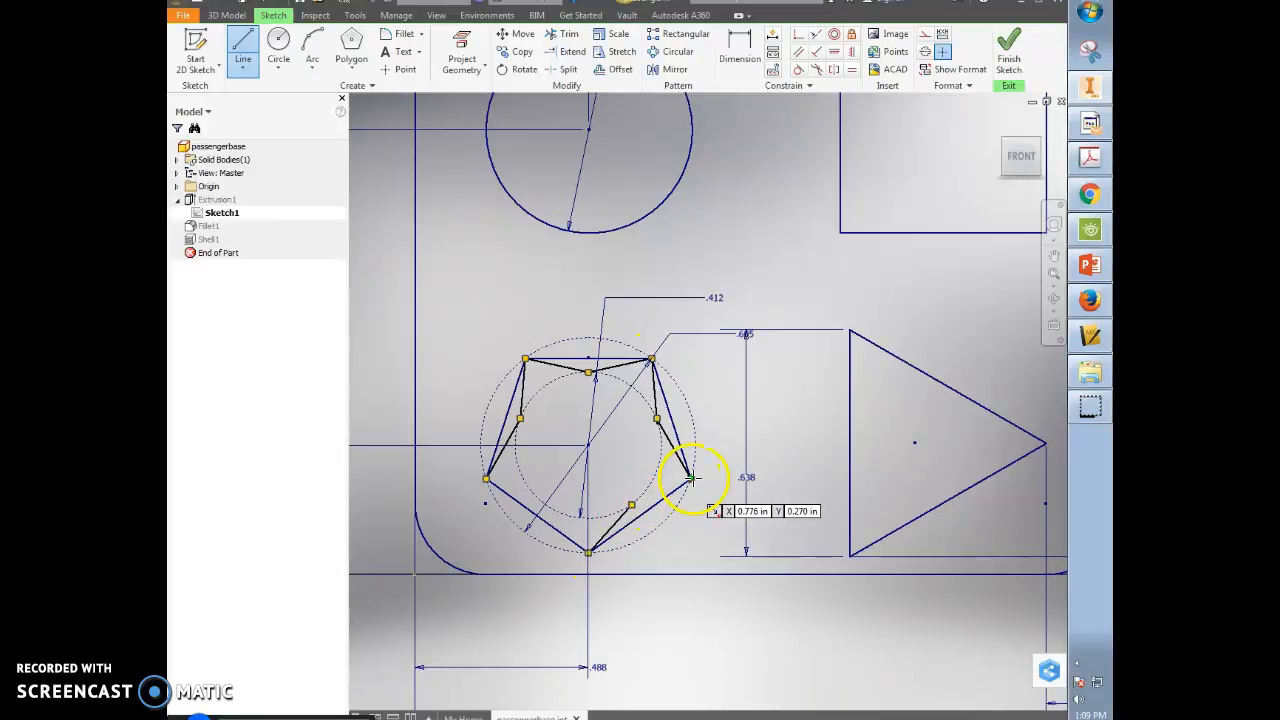
click(691, 478)
click(588, 551)
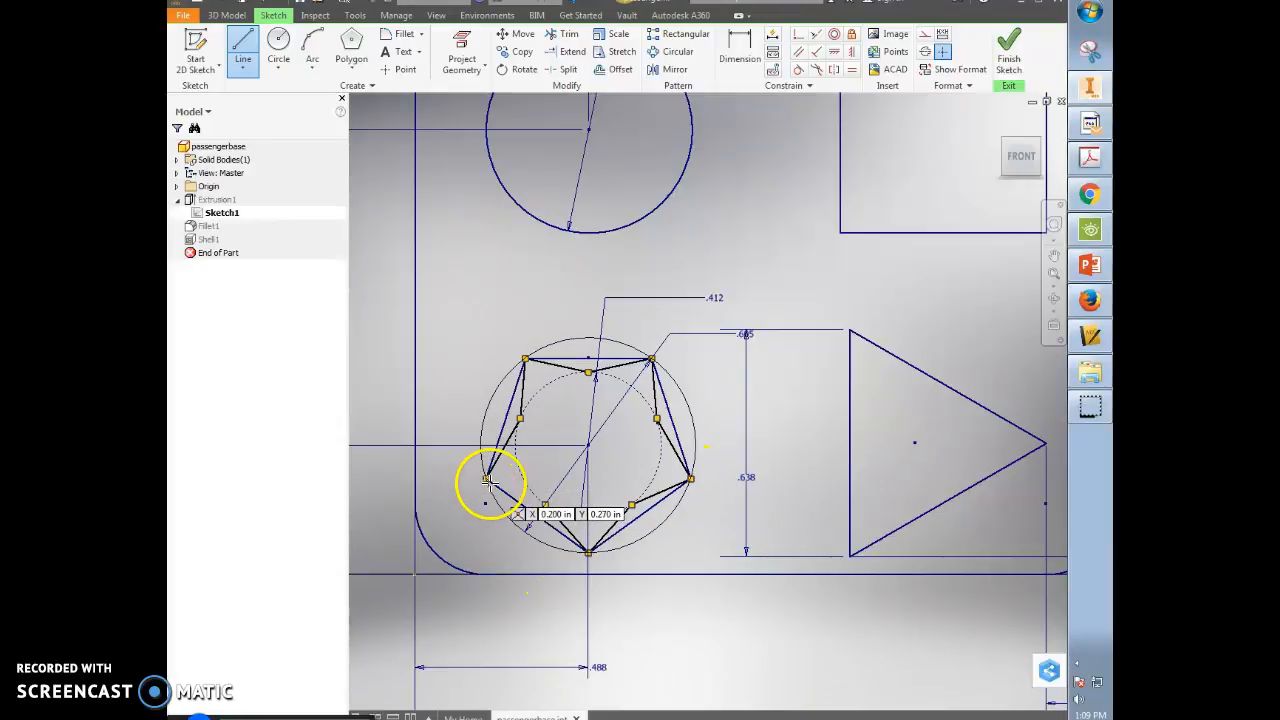
click(545, 505)
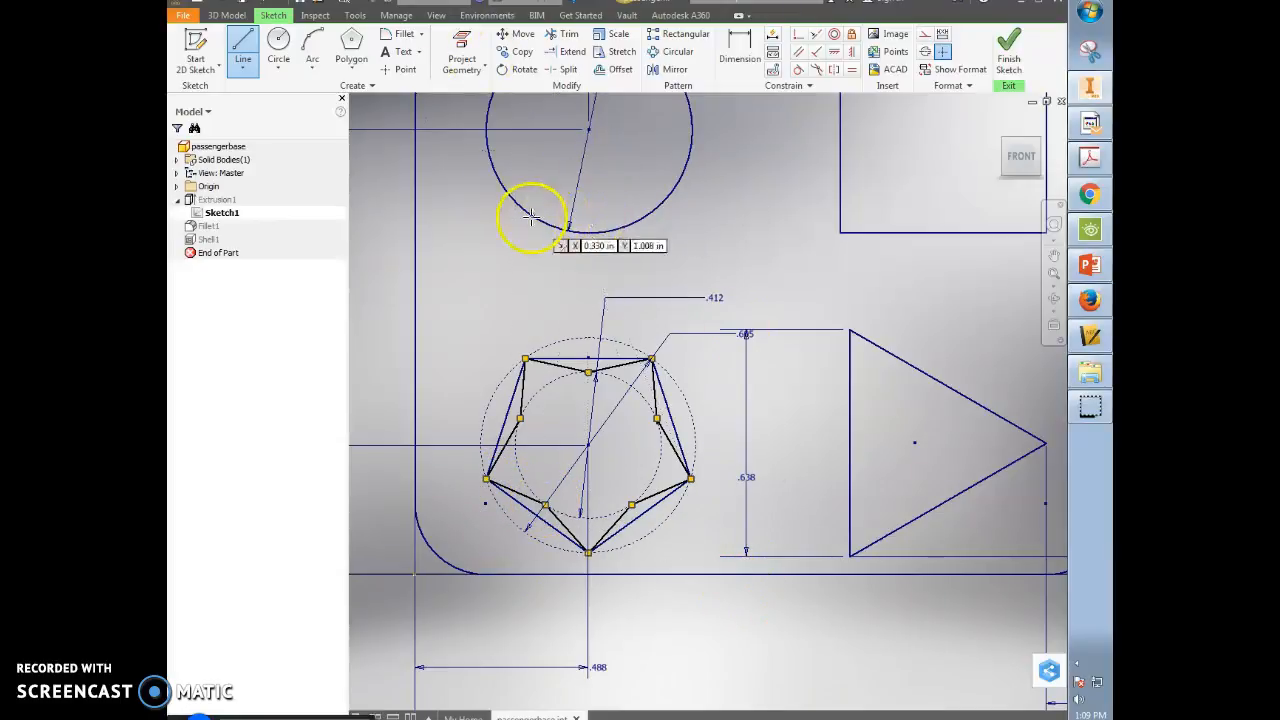
key(Escape)
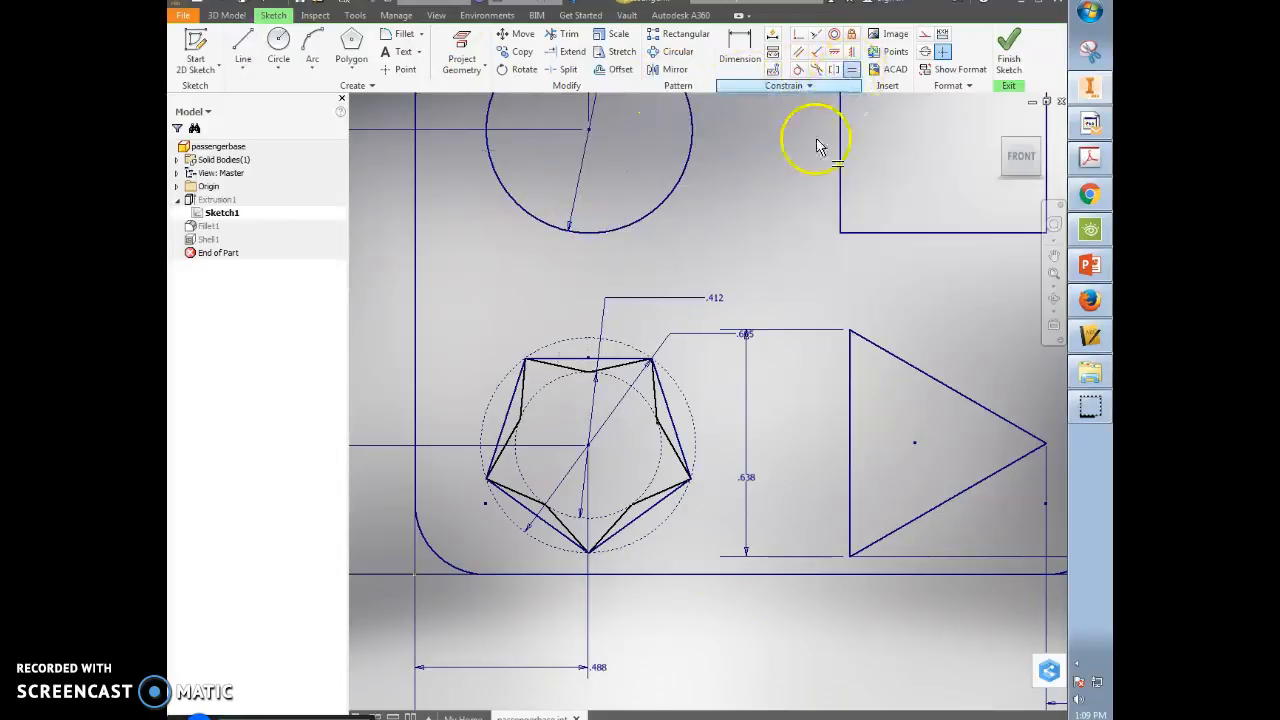
- Make the star's top and left edges equal in length, dismissing the over-constraint warning
click(851, 71)
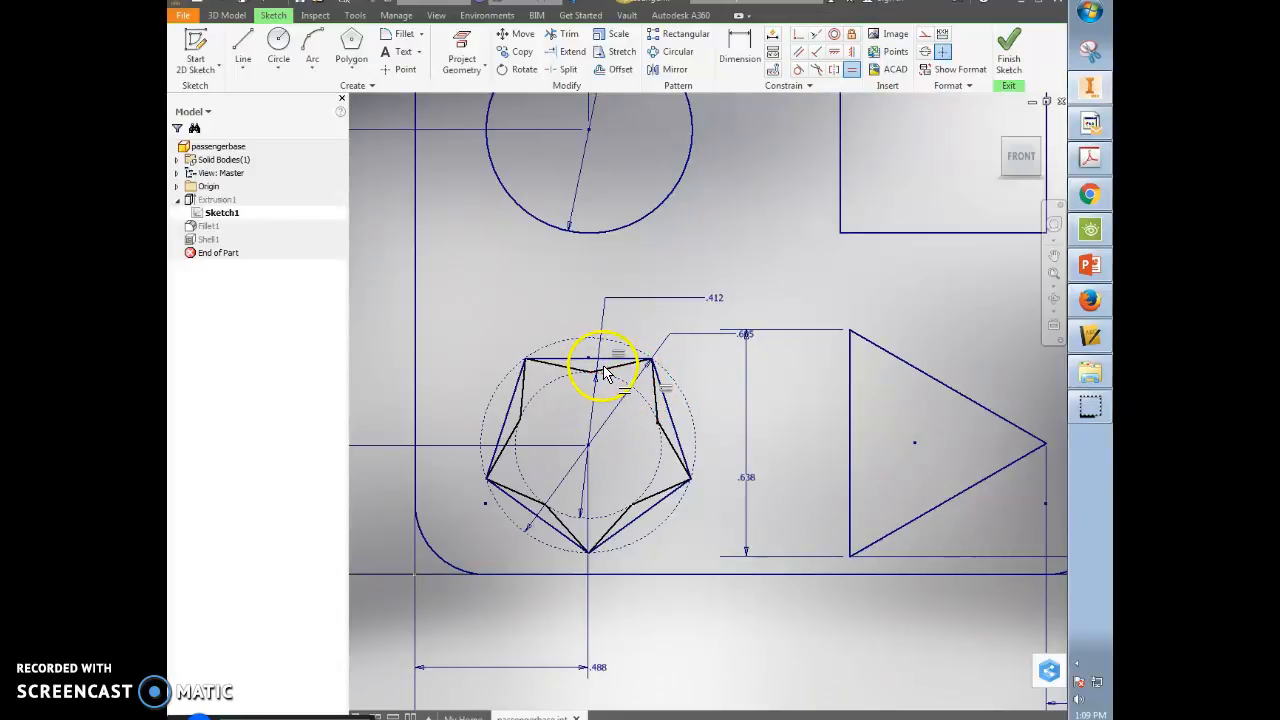
click(573, 369)
click(615, 368)
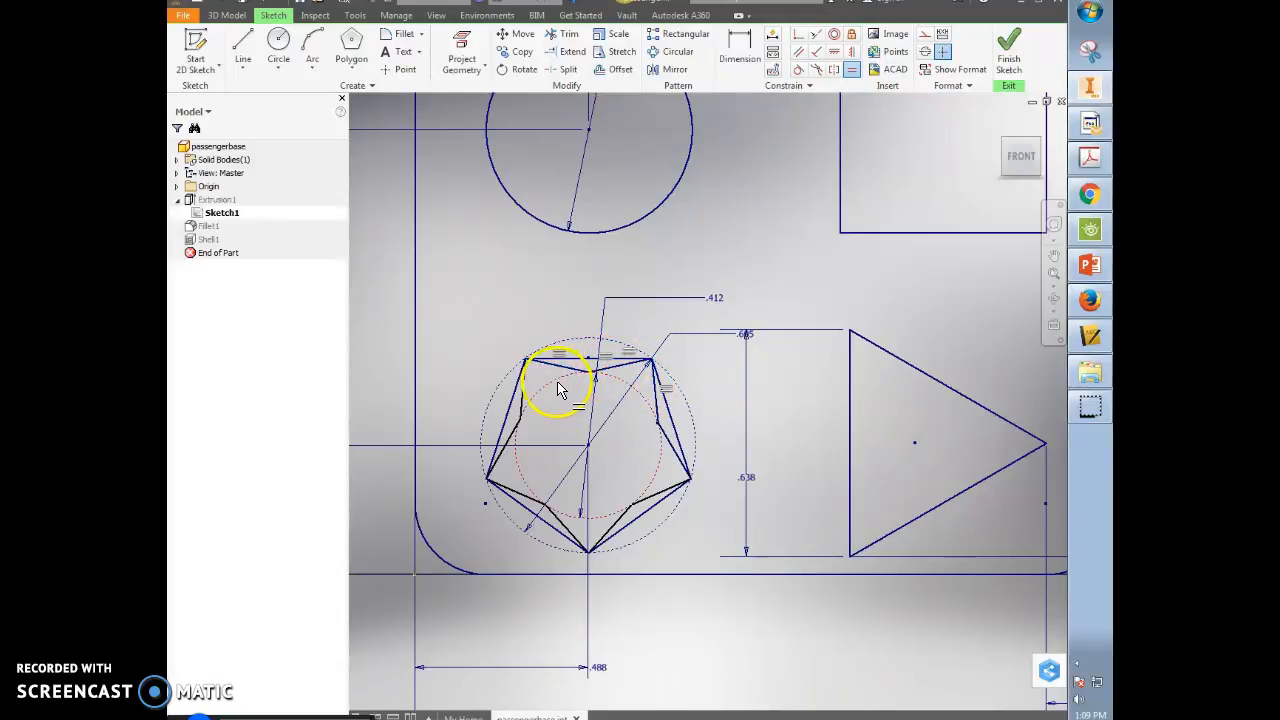
click(523, 386)
click(558, 367)
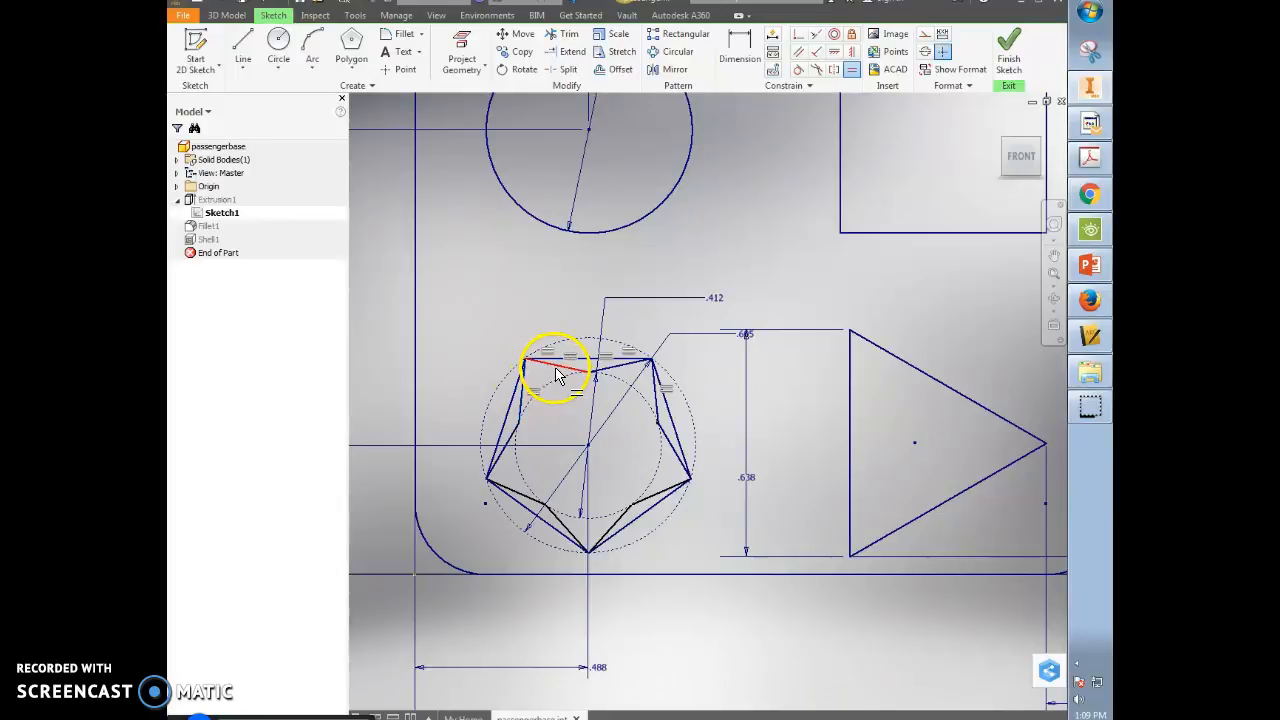
click(508, 457)
click(522, 420)
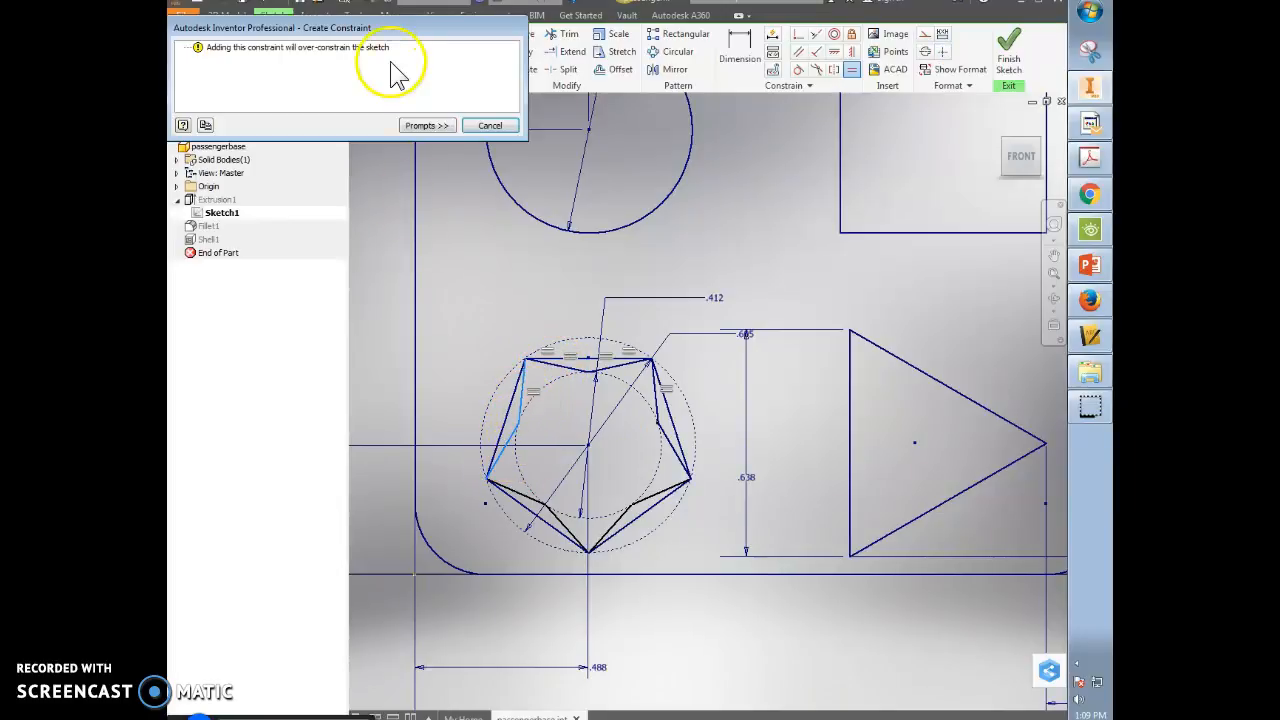
click(490, 127)
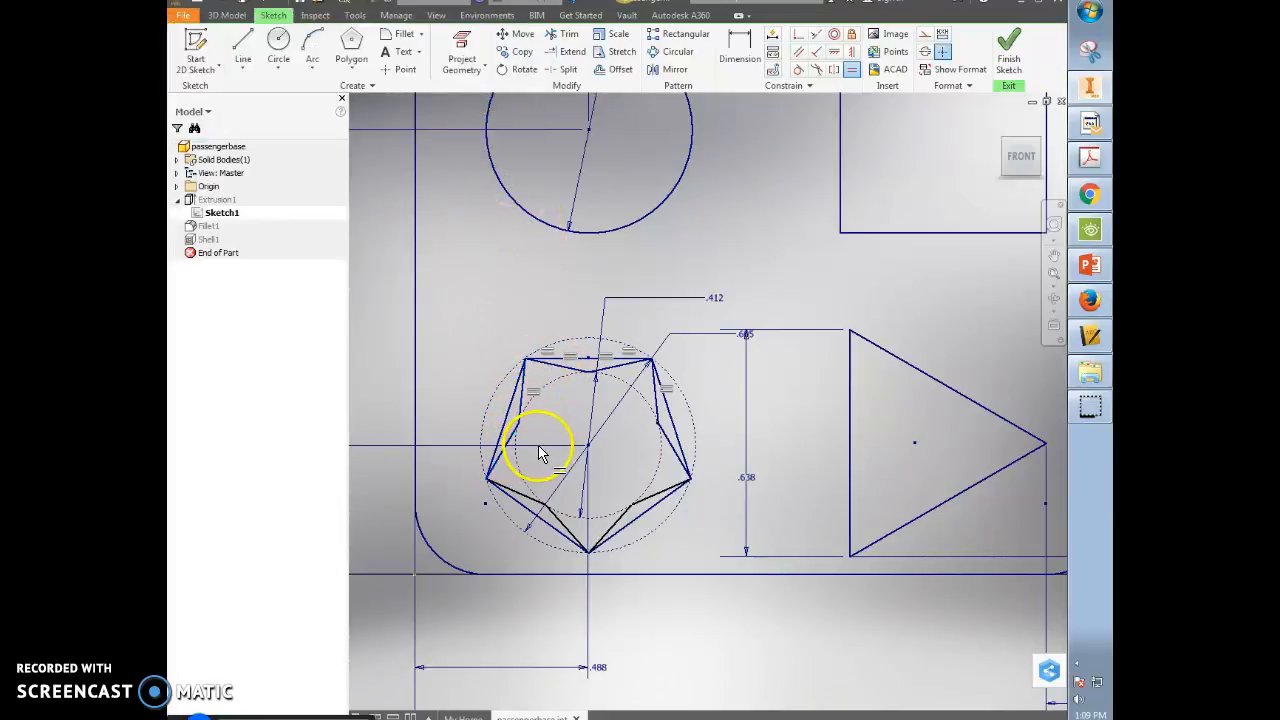
- Equalize the lower-left and right star edges, cancelling the further over-constraint warnings
click(524, 497)
click(507, 445)
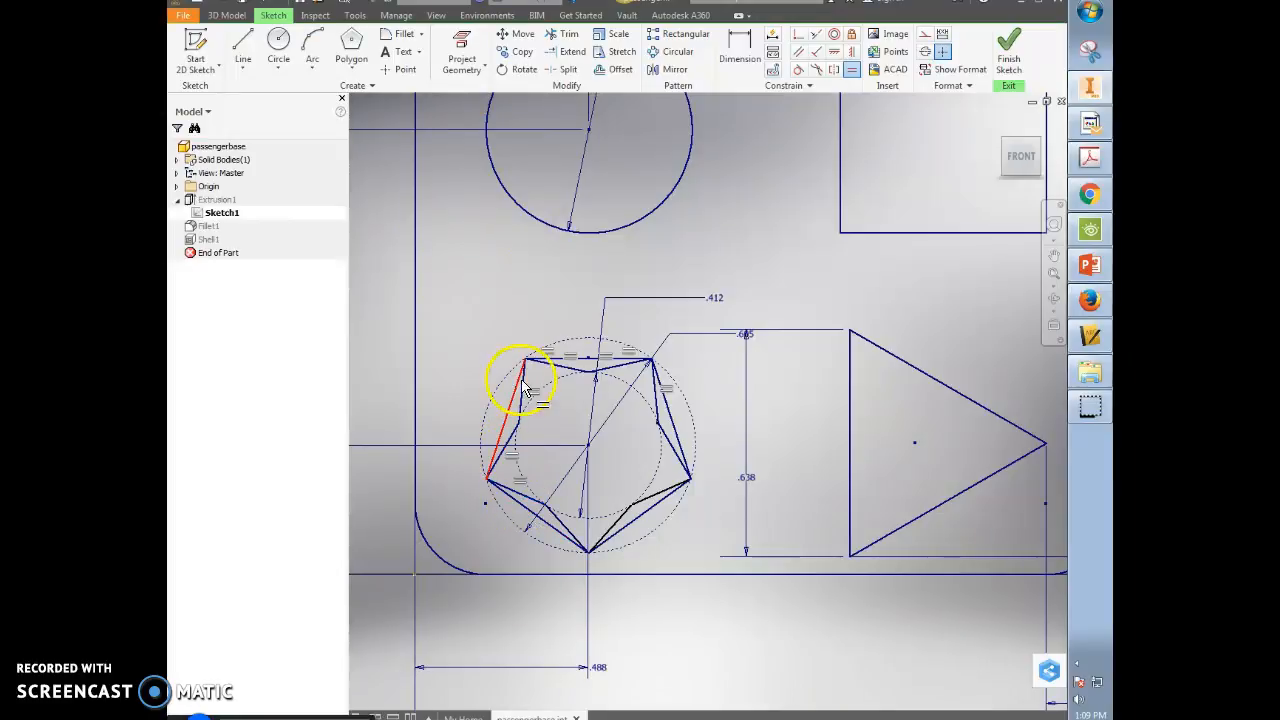
click(578, 551)
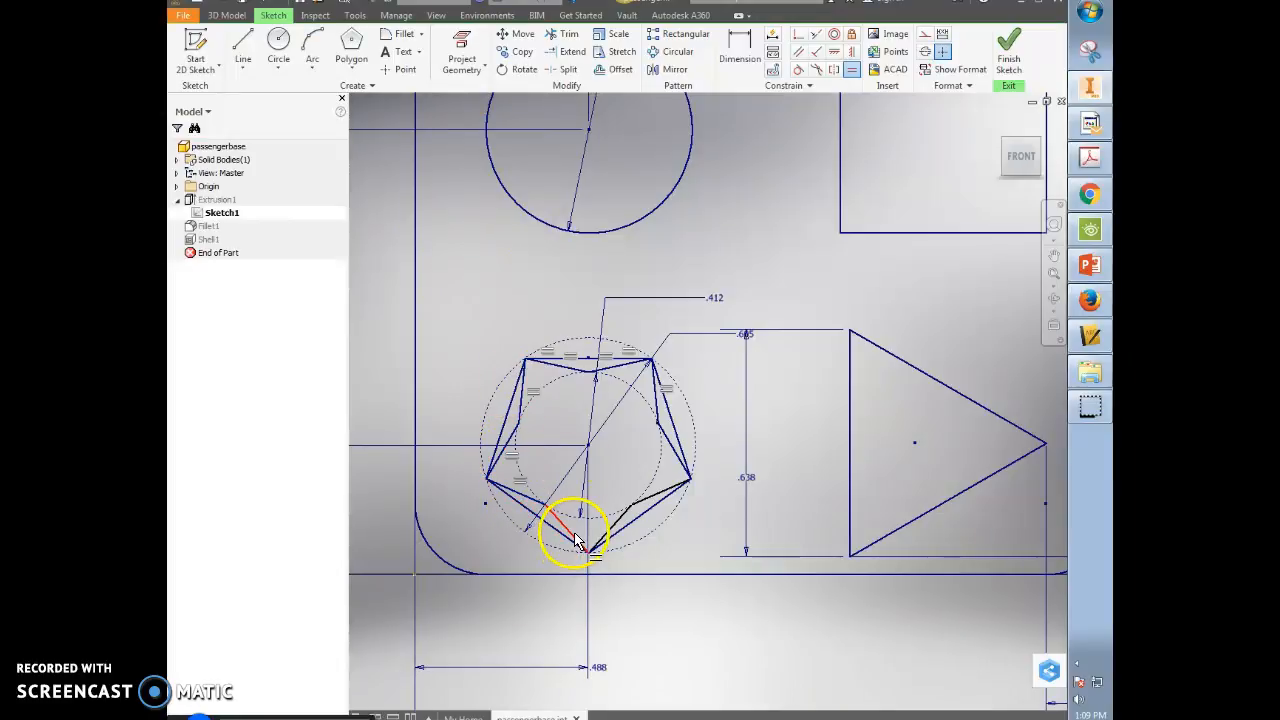
click(660, 408)
click(488, 126)
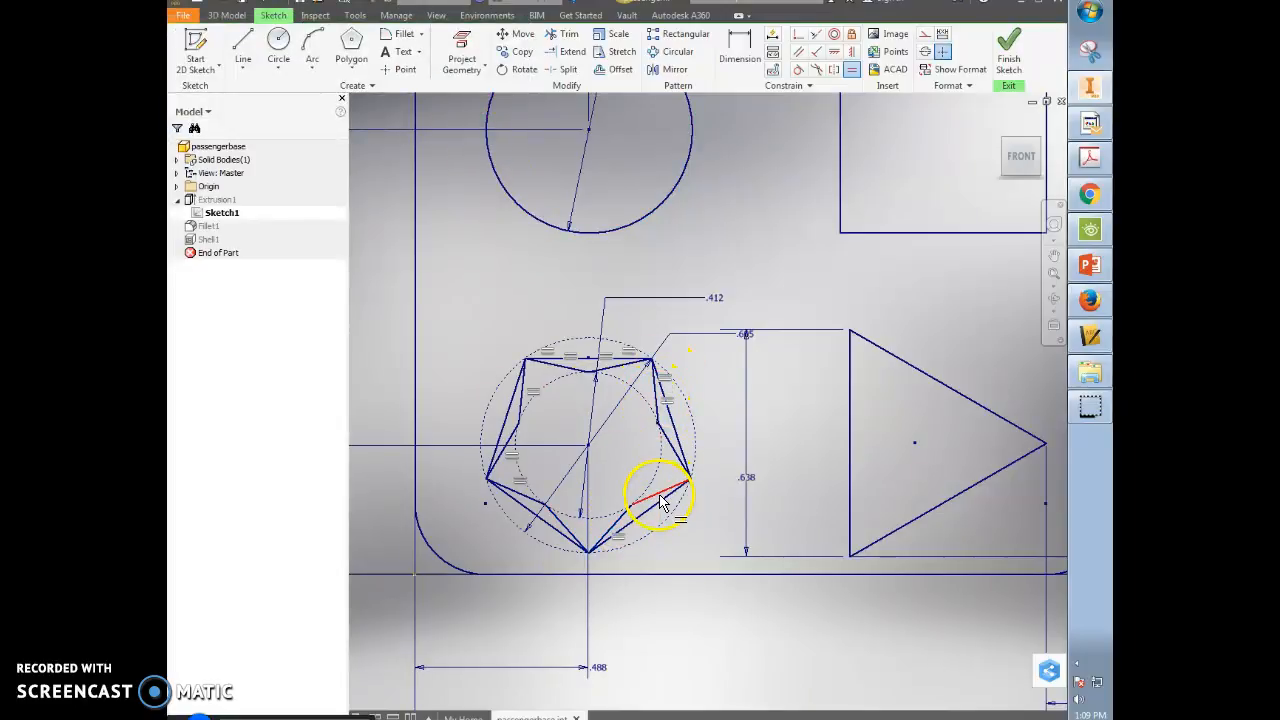
click(661, 422)
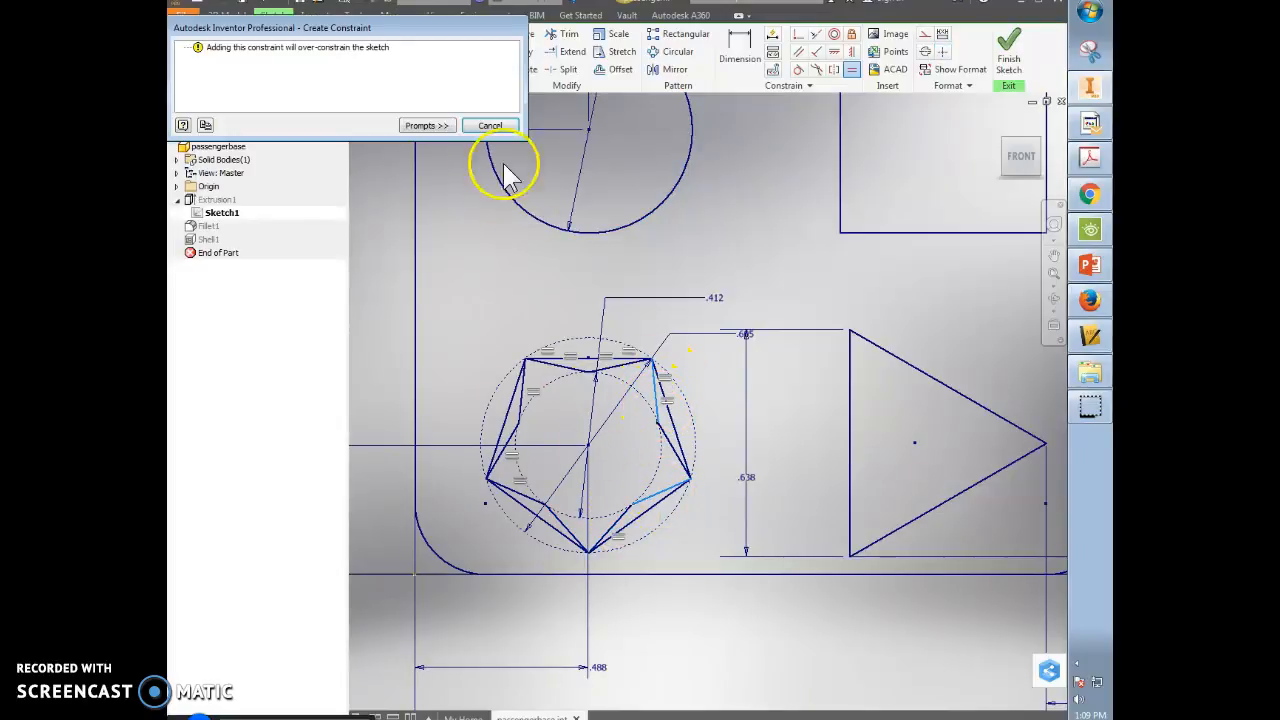
click(489, 126)
scroll(625, 510, up, 5)
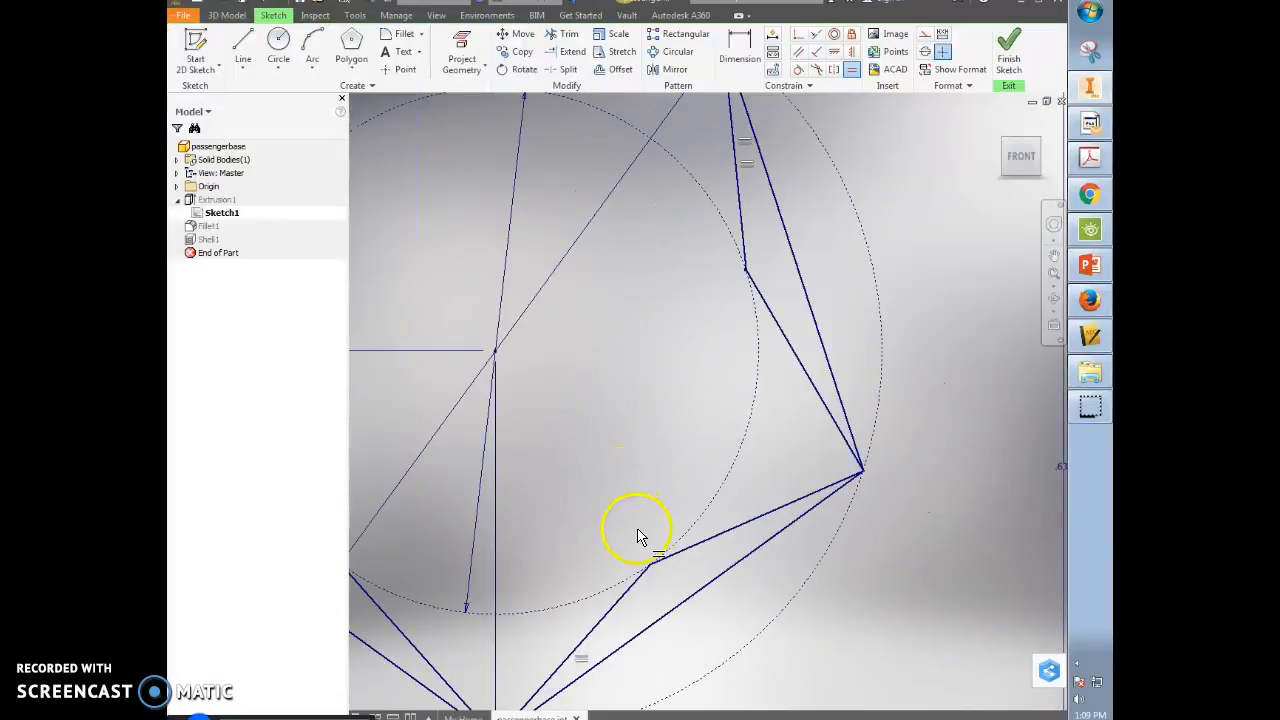
scroll(668, 565, down, 3)
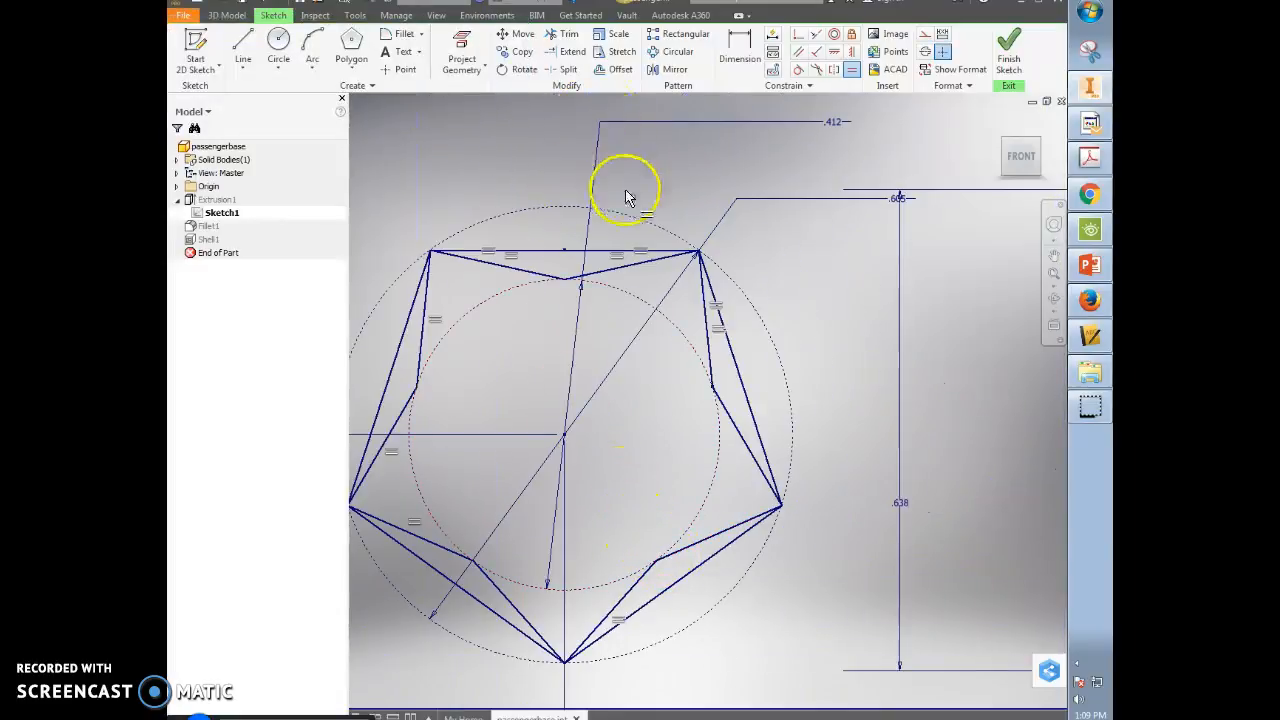
scroll(600, 160, down, 2)
click(564, 33)
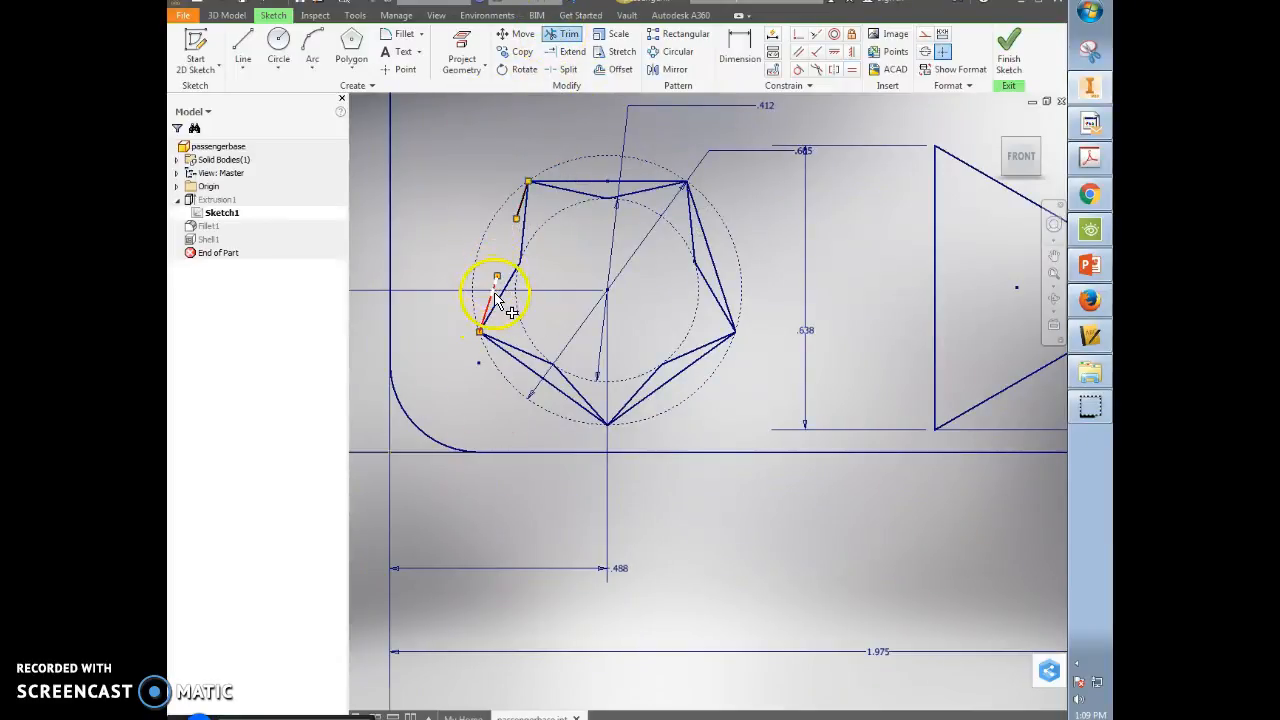
- Trim away the pentagon's top, side and lower edges and stubs, then finish the sketch
click(521, 205)
click(565, 188)
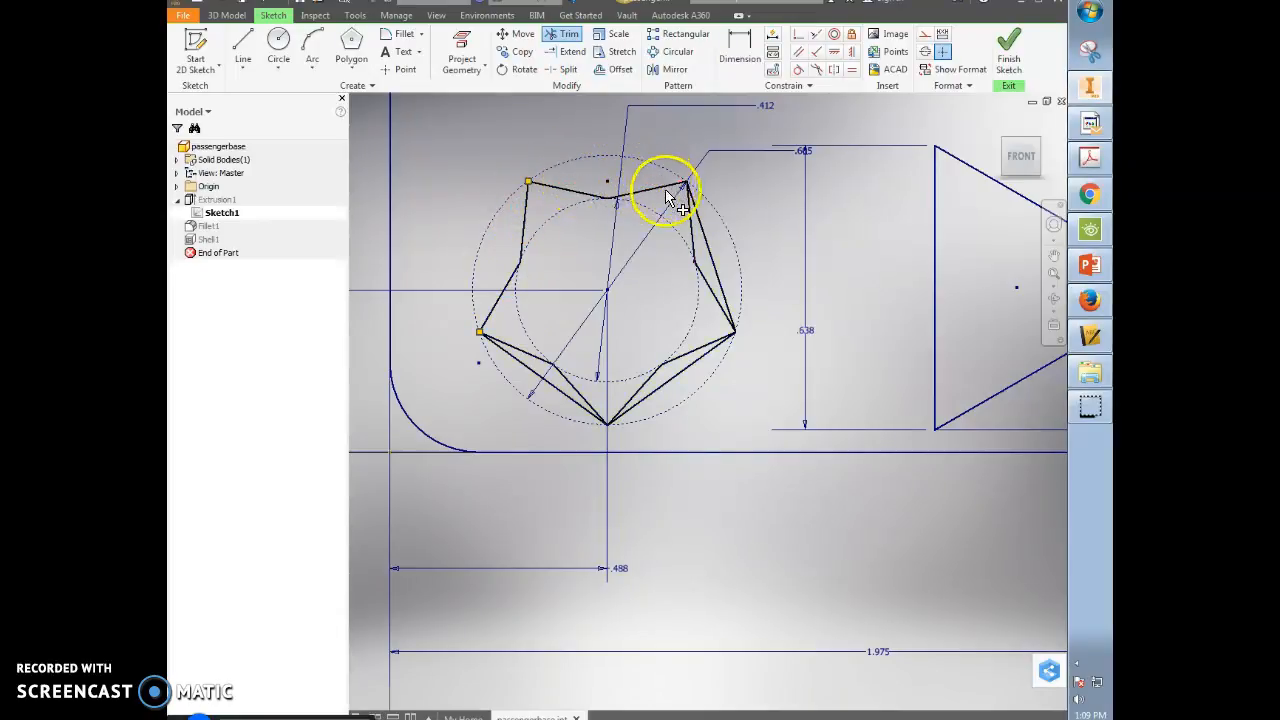
click(702, 214)
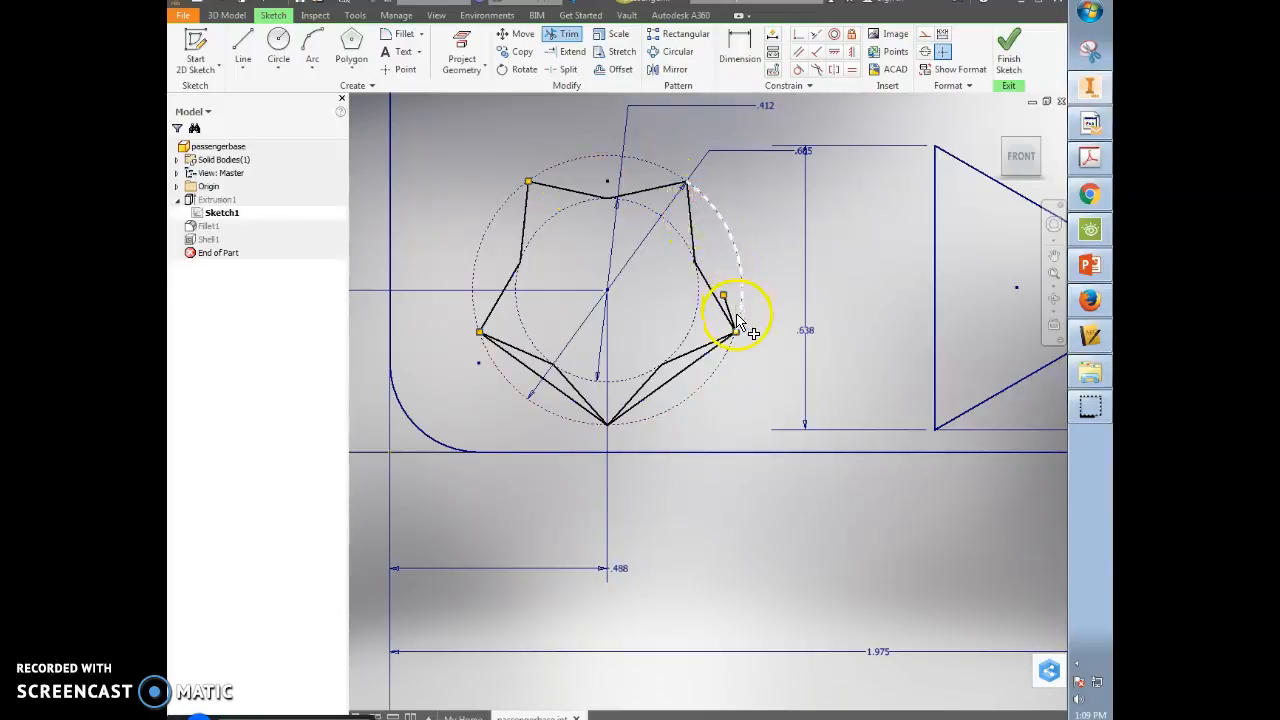
click(703, 373)
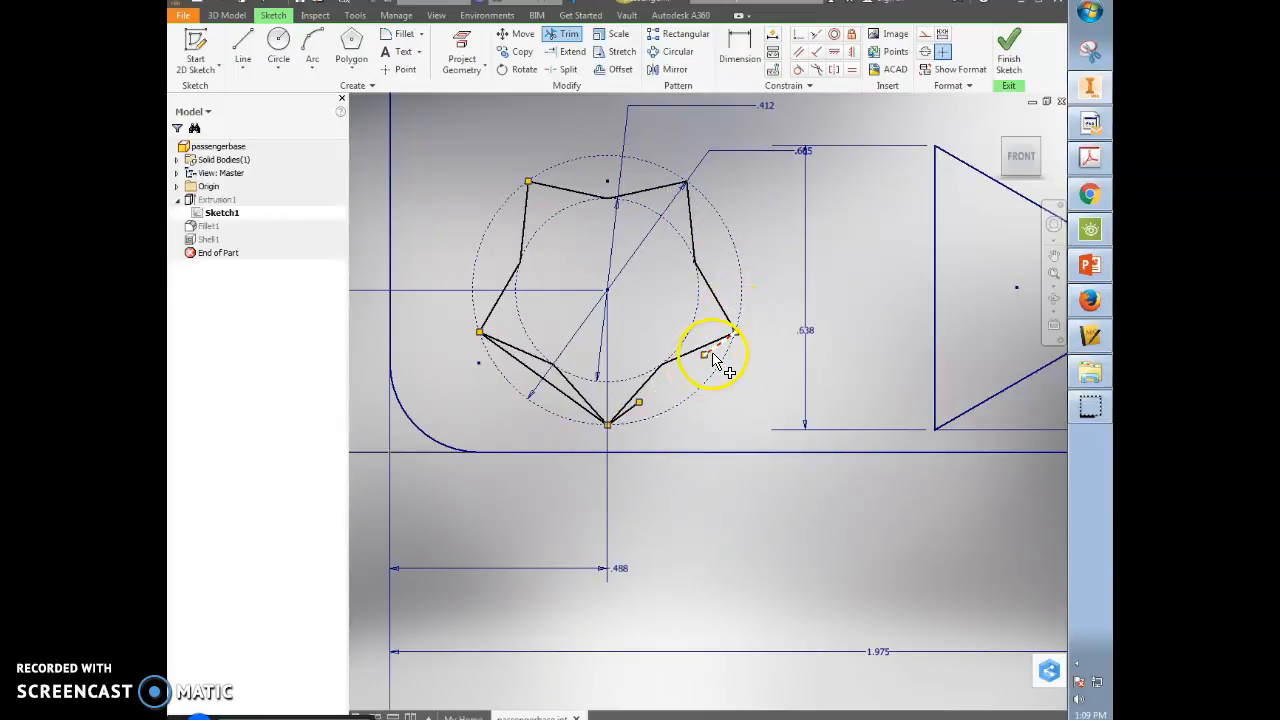
click(632, 416)
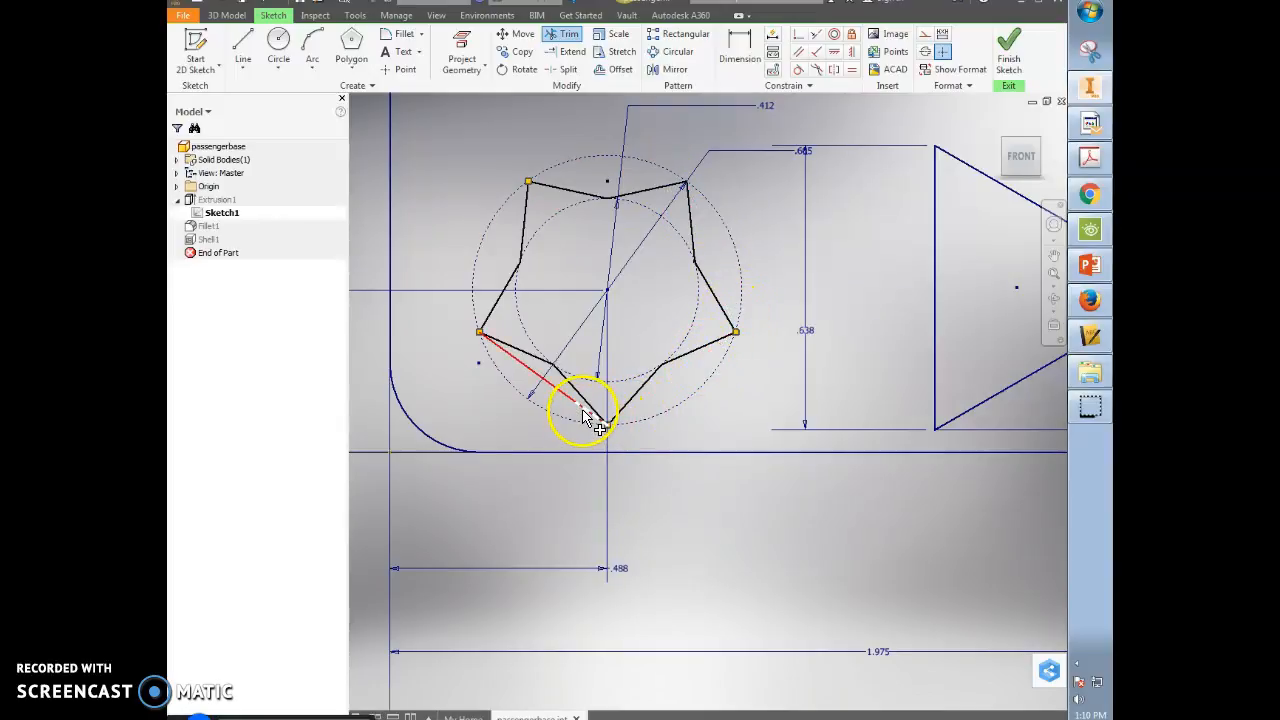
click(563, 398)
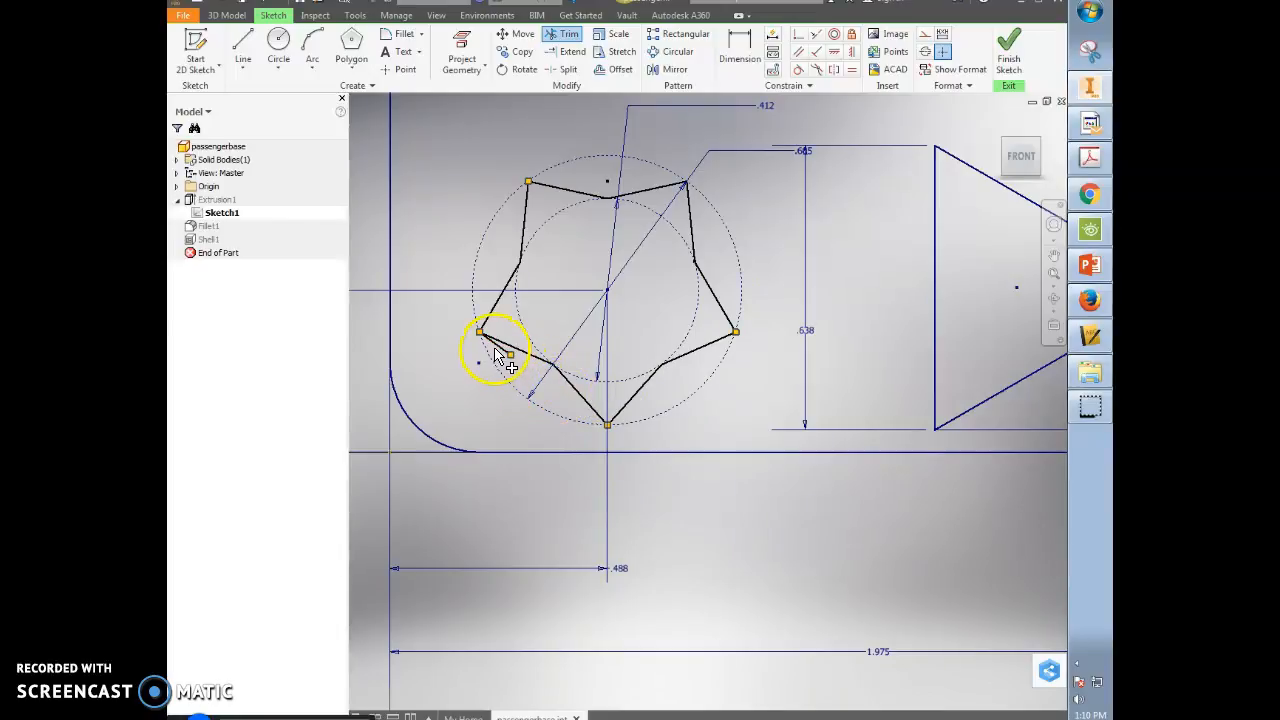
scroll(673, 355, down, 3)
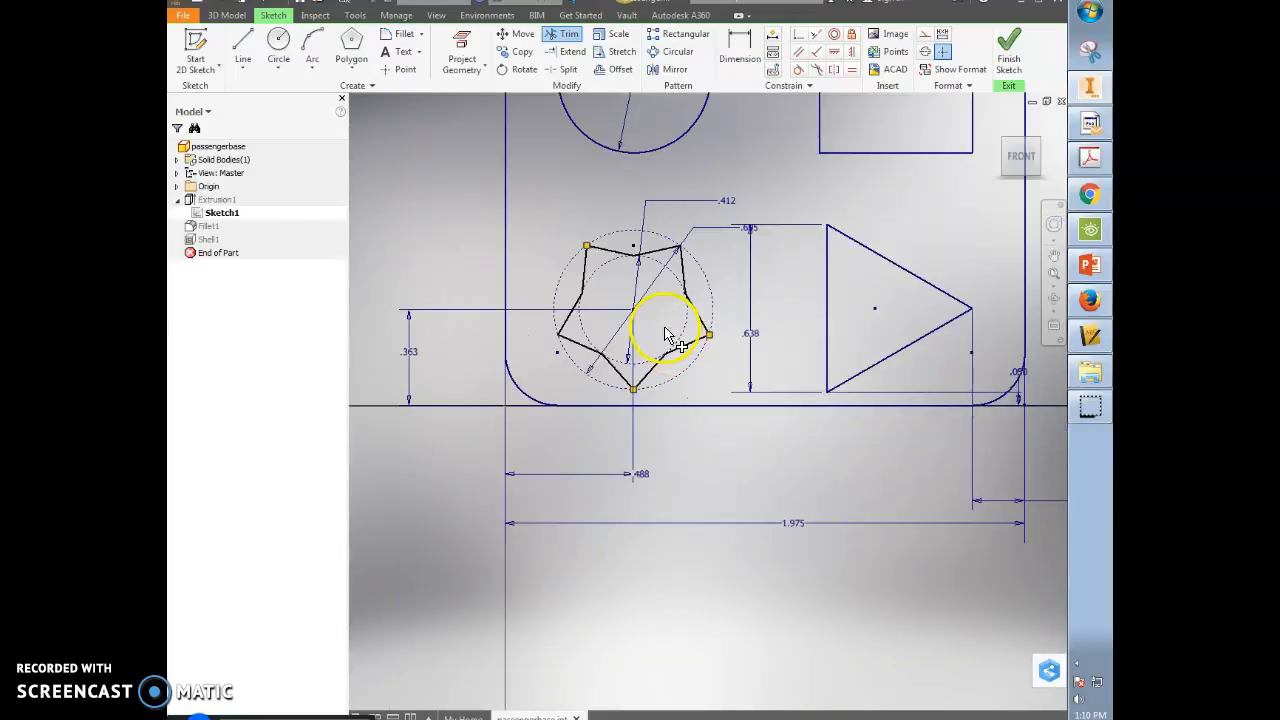
click(1012, 43)
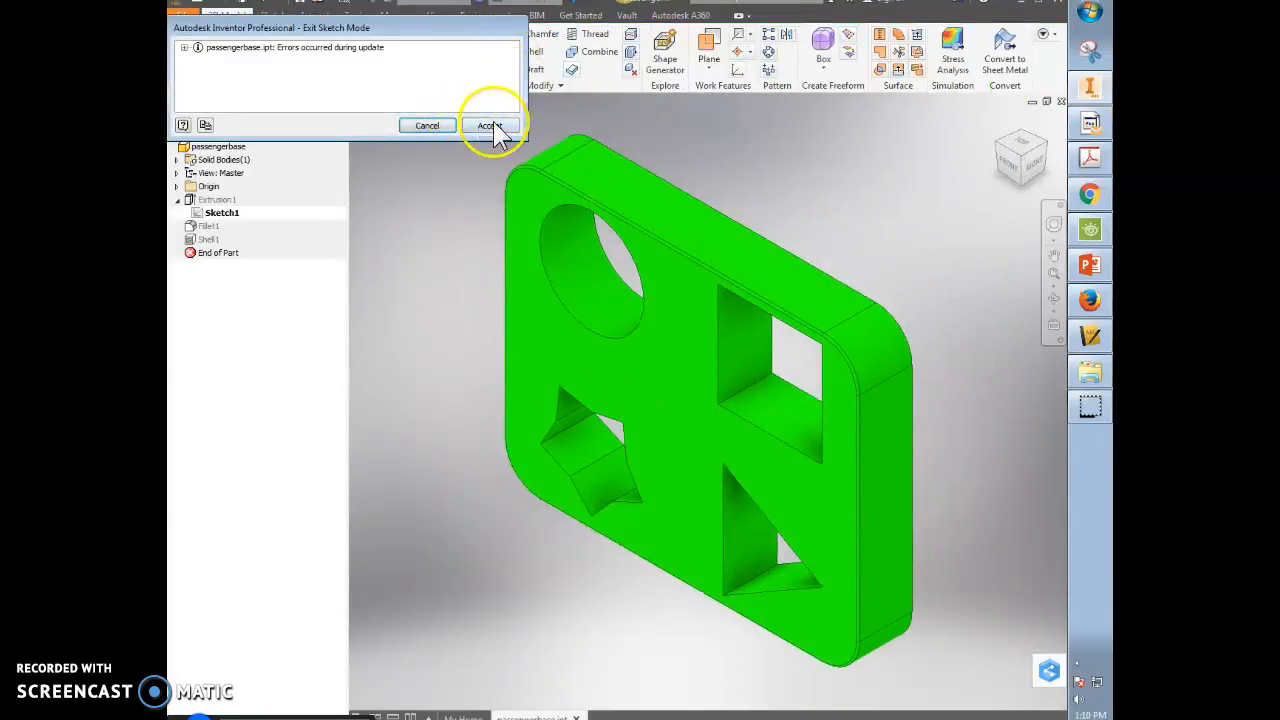
- Accept the update errors and delete the Shell1 and Fillet1 features
click(490, 127)
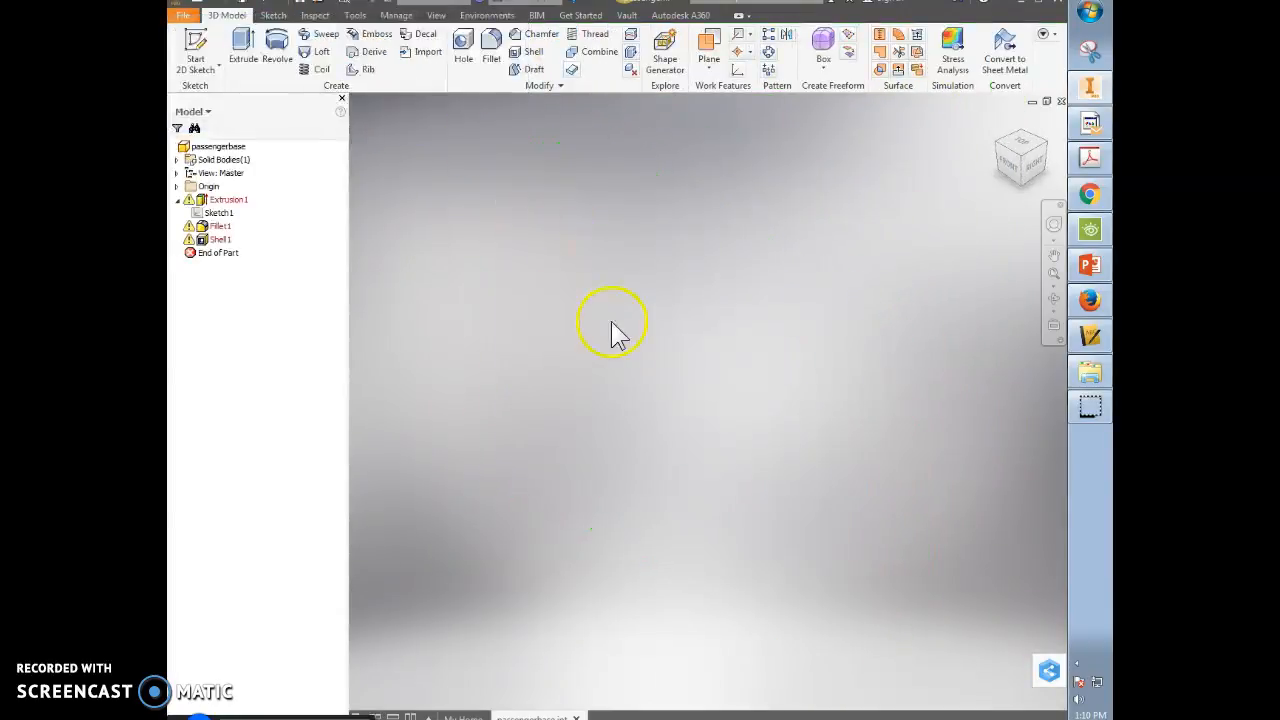
right_click(210, 240)
click(235, 262)
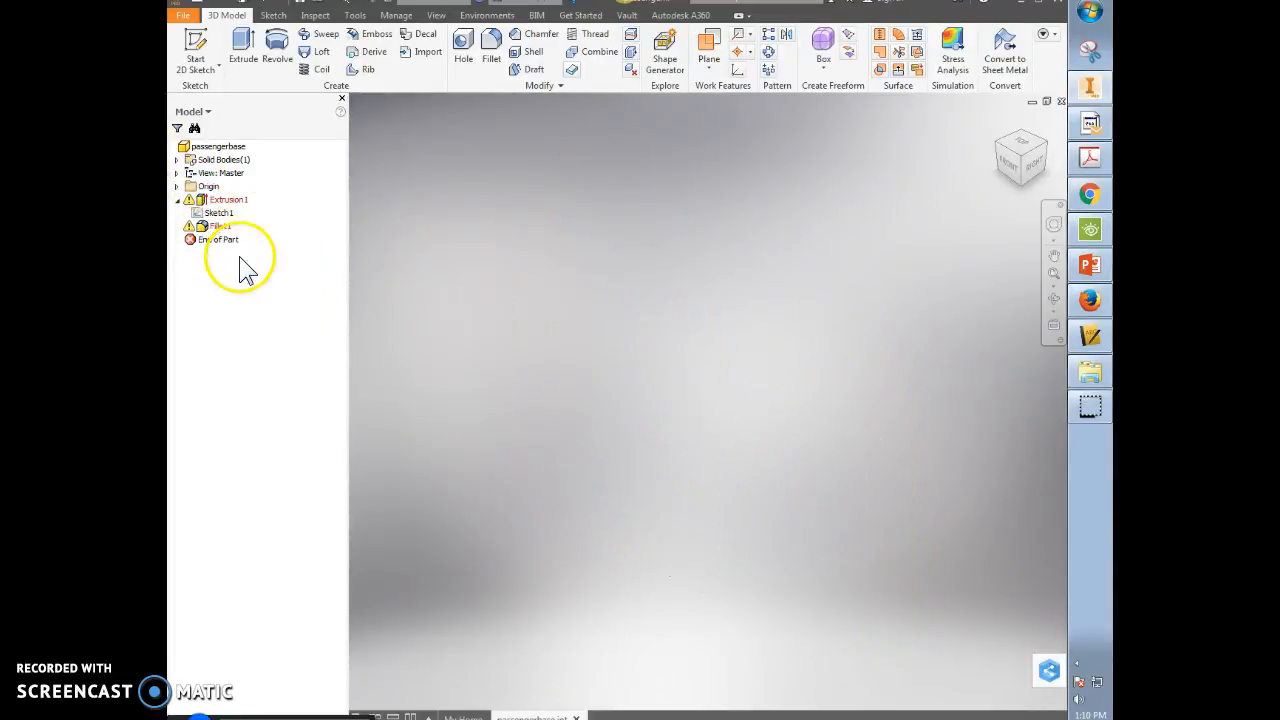
right_click(218, 228)
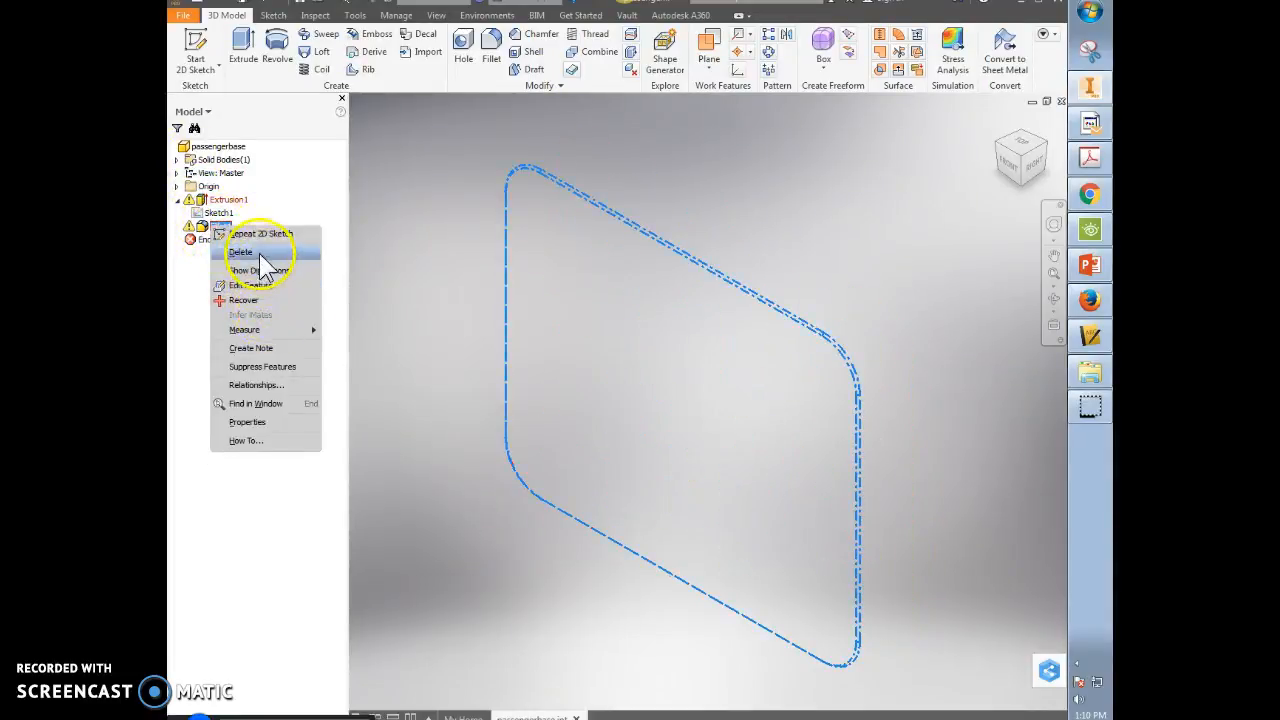
click(242, 252)
- Delete Extrusion1 while keeping its Sketch1
double_click(205, 200)
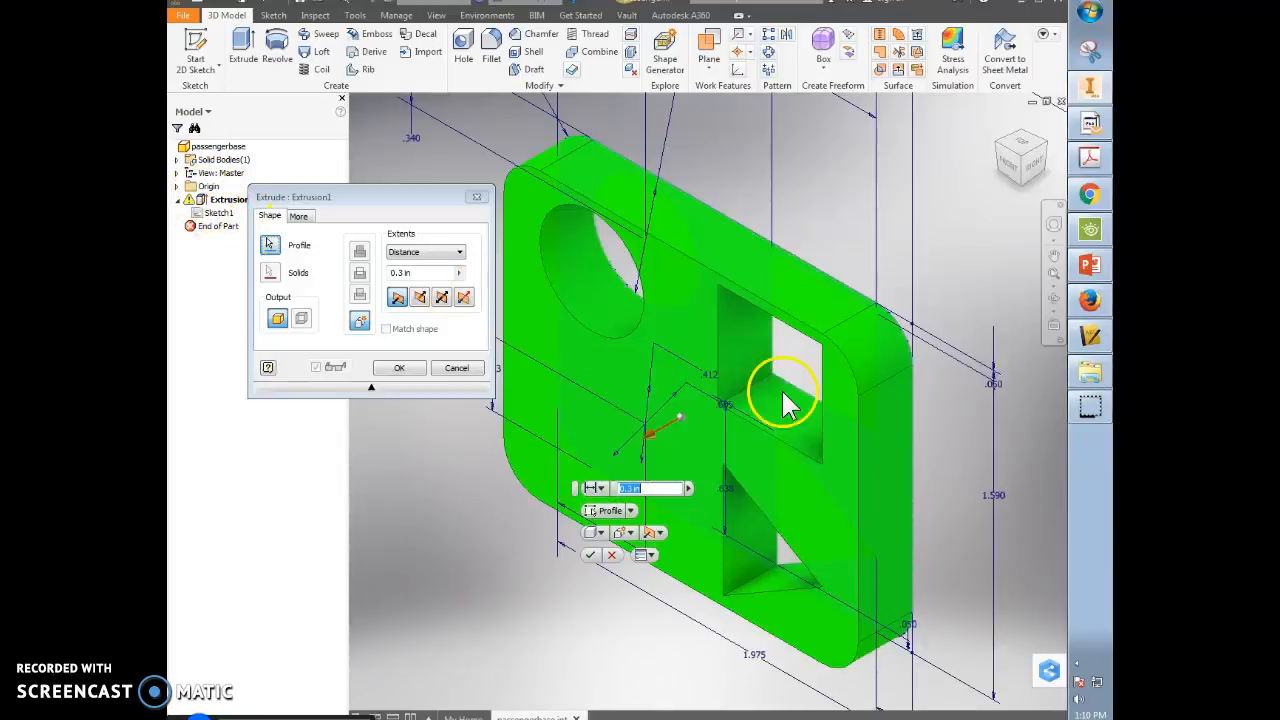
click(618, 557)
right_click(213, 201)
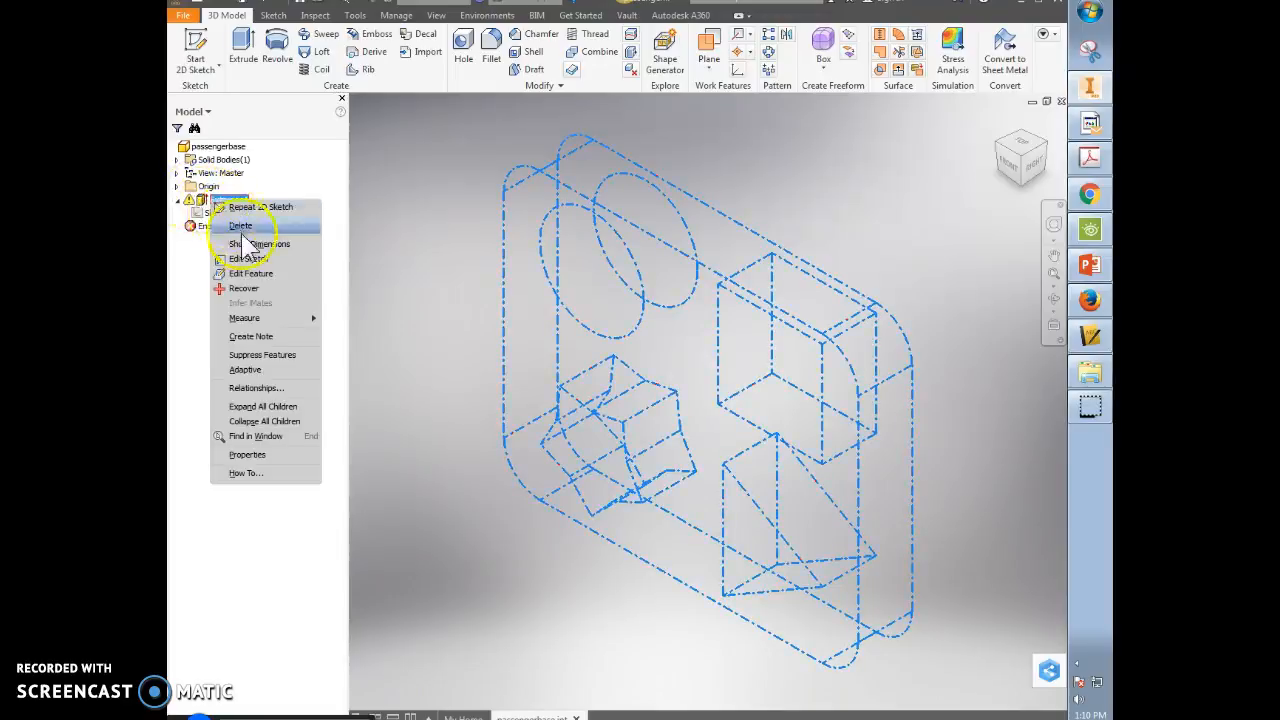
click(390, 271)
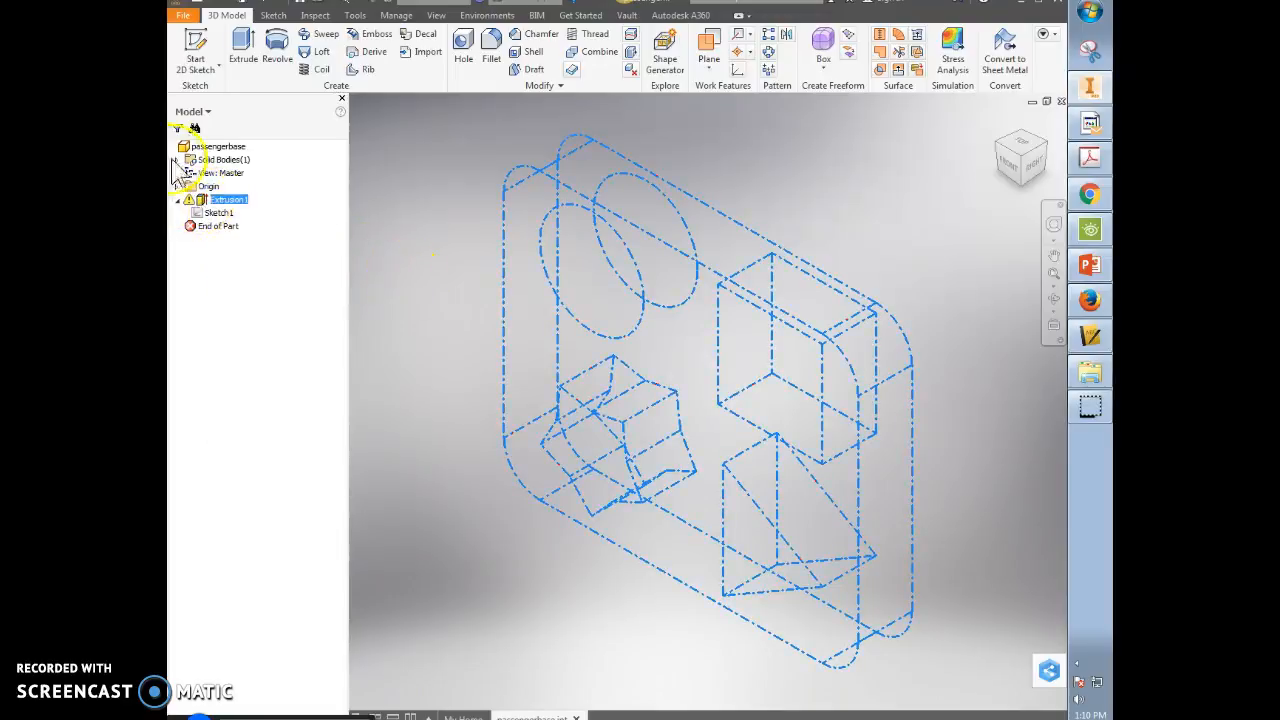
right_click(215, 201)
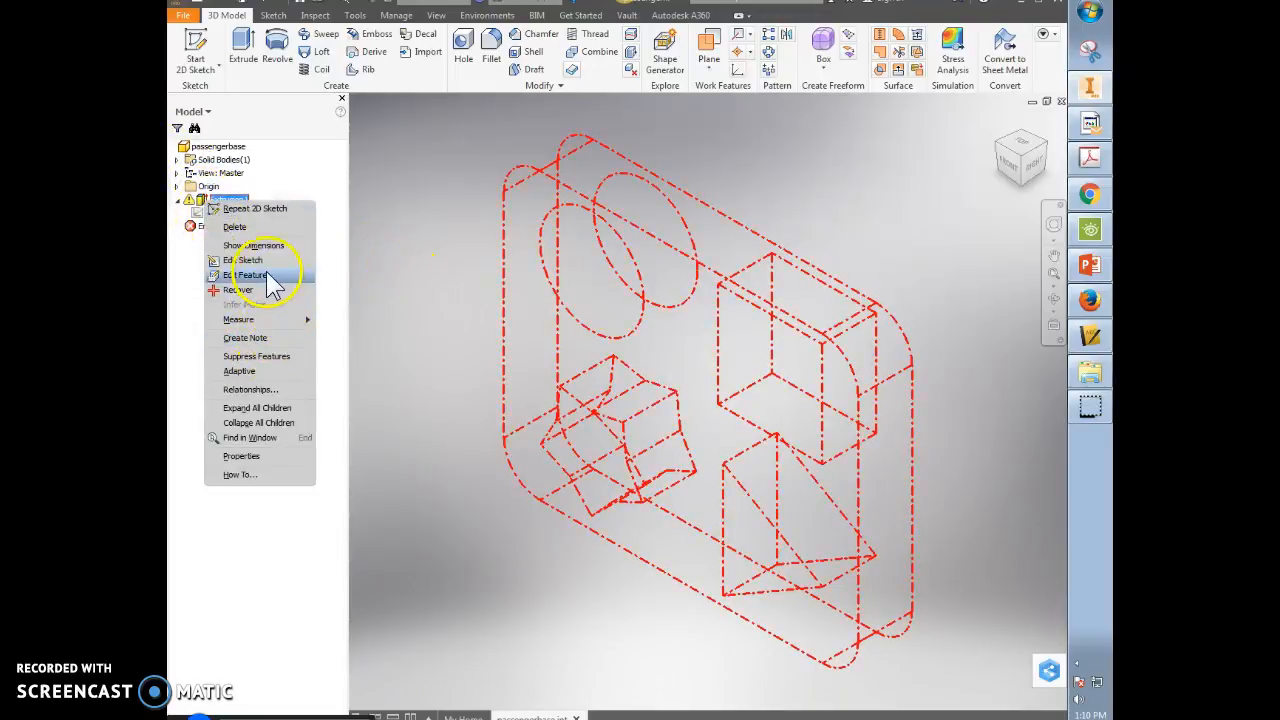
click(240, 227)
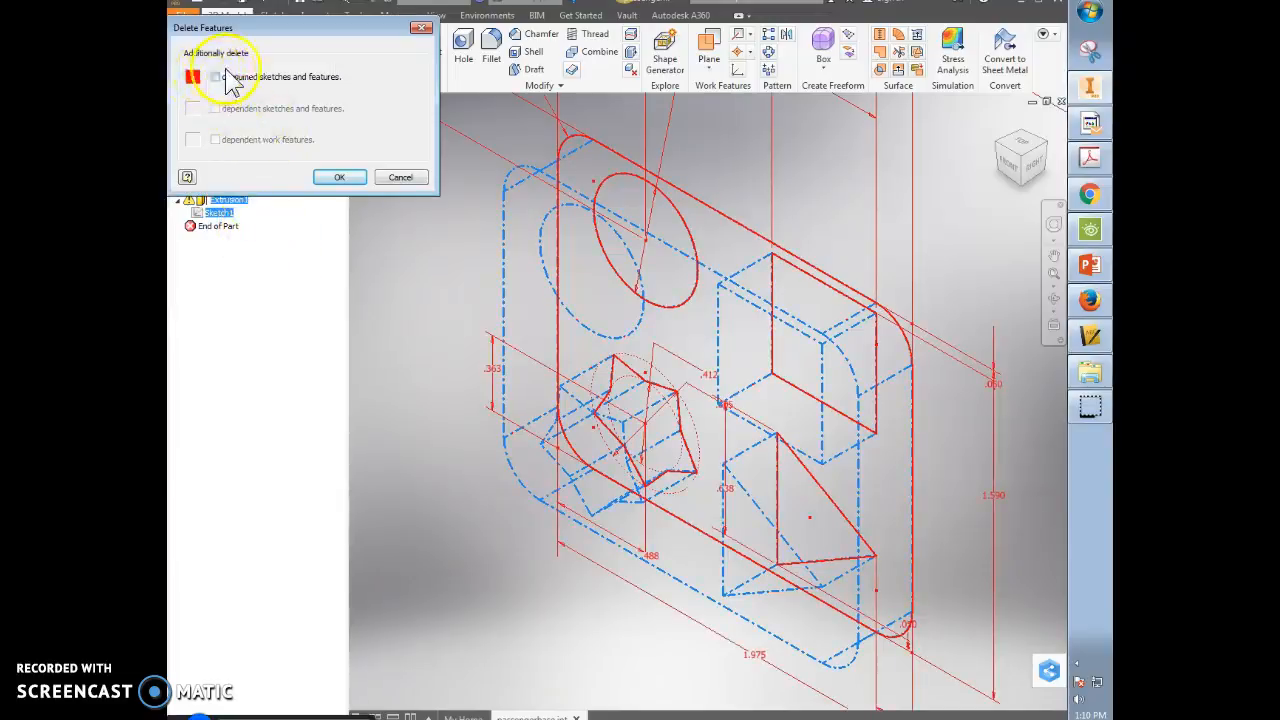
click(340, 178)
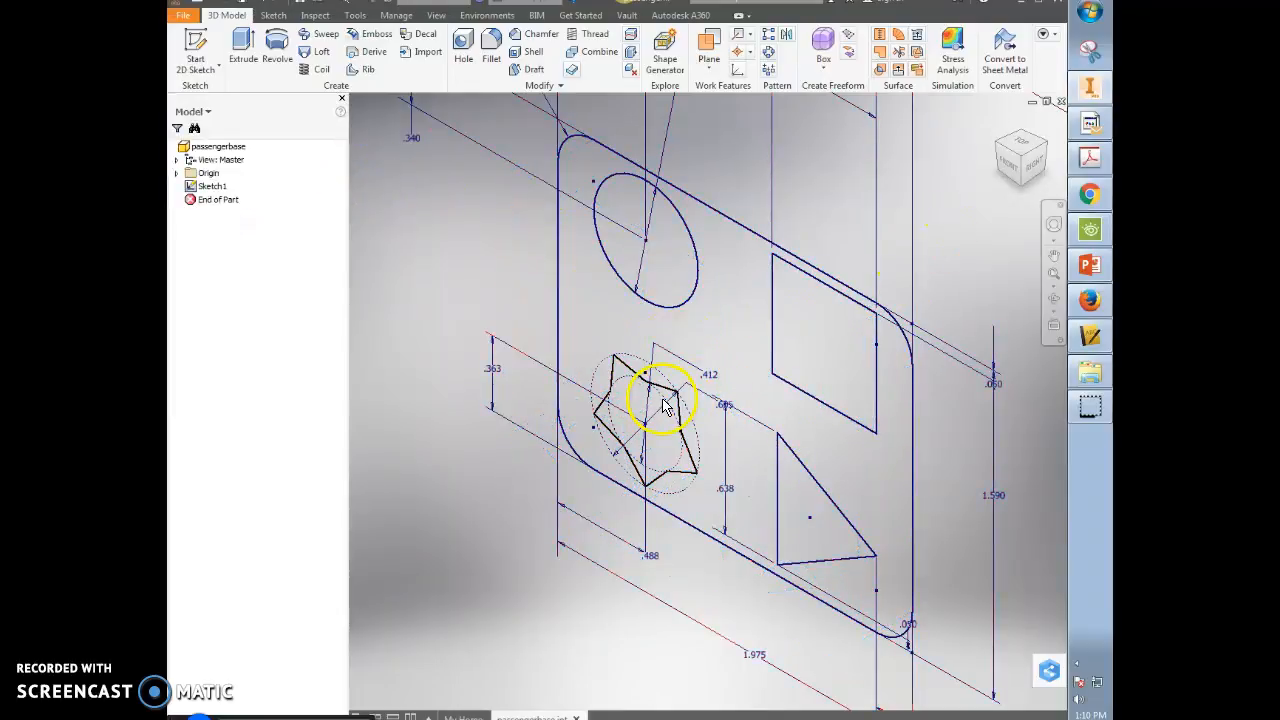
- Abandon a started extrusion and reopen Sketch1 for editing
click(243, 45)
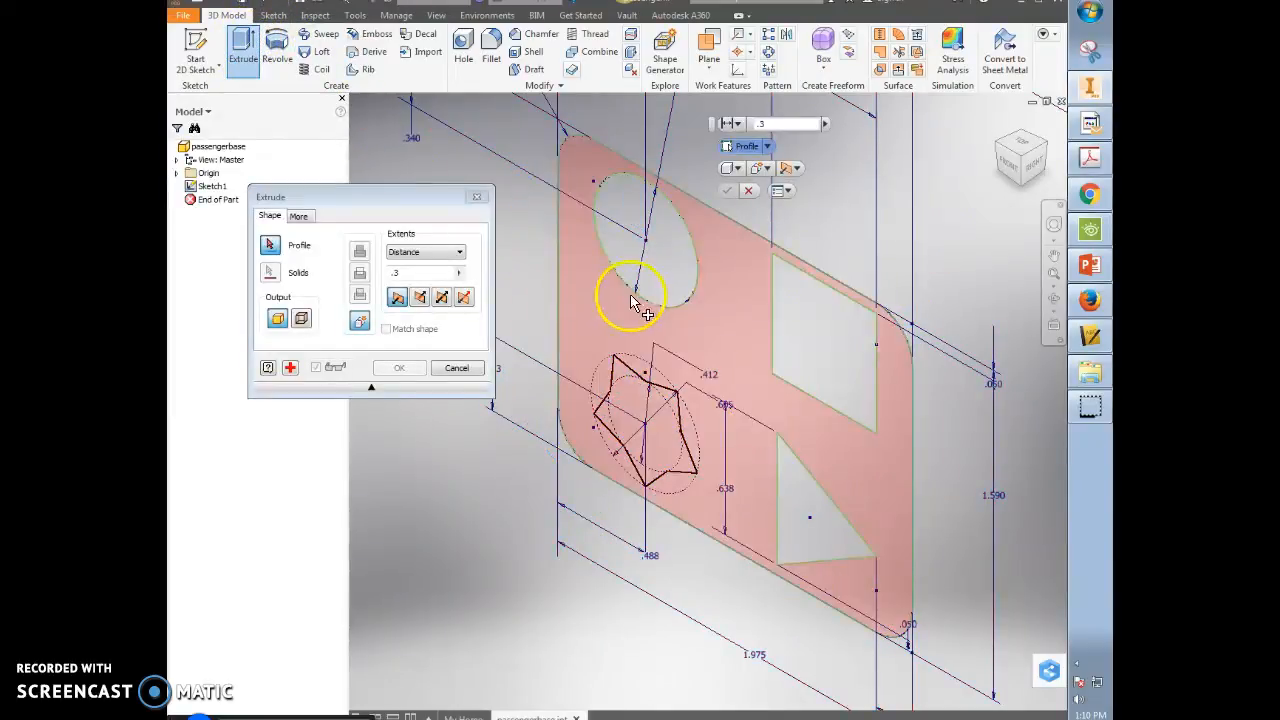
click(620, 468)
click(456, 367)
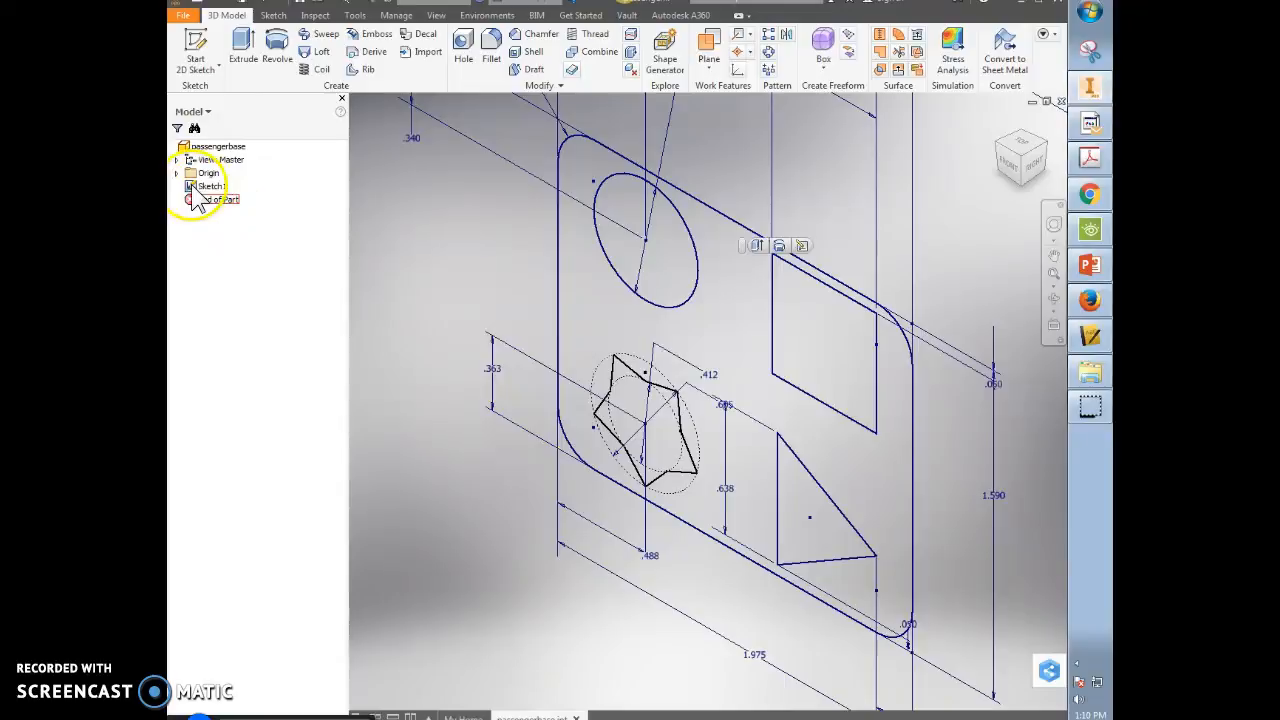
double_click(192, 187)
- Pan and zoom to inspect the star's bottom, upper-left and upper-right vertices up close
middle_drag(658, 548, 683, 300)
scroll(574, 397, down, 3)
scroll(578, 408, down, 3)
middle_drag(881, 245, 739, 108)
middle_drag(927, 568, 949, 410)
scroll(609, 504, down, 3)
scroll(609, 520, down, 2)
scroll(560, 537, up, 3)
middle_drag(560, 537, 829, 586)
scroll(805, 520, up, 3)
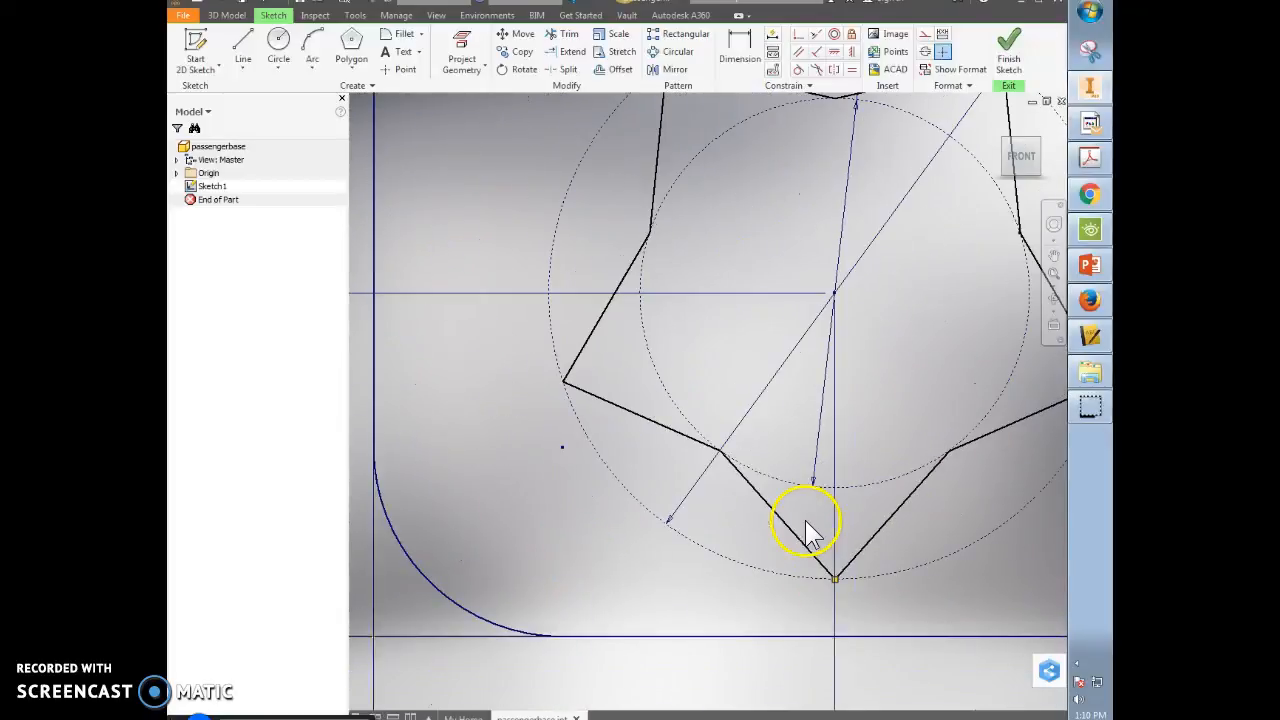
scroll(597, 285, down, 3)
middle_drag(783, 148, 590, 406)
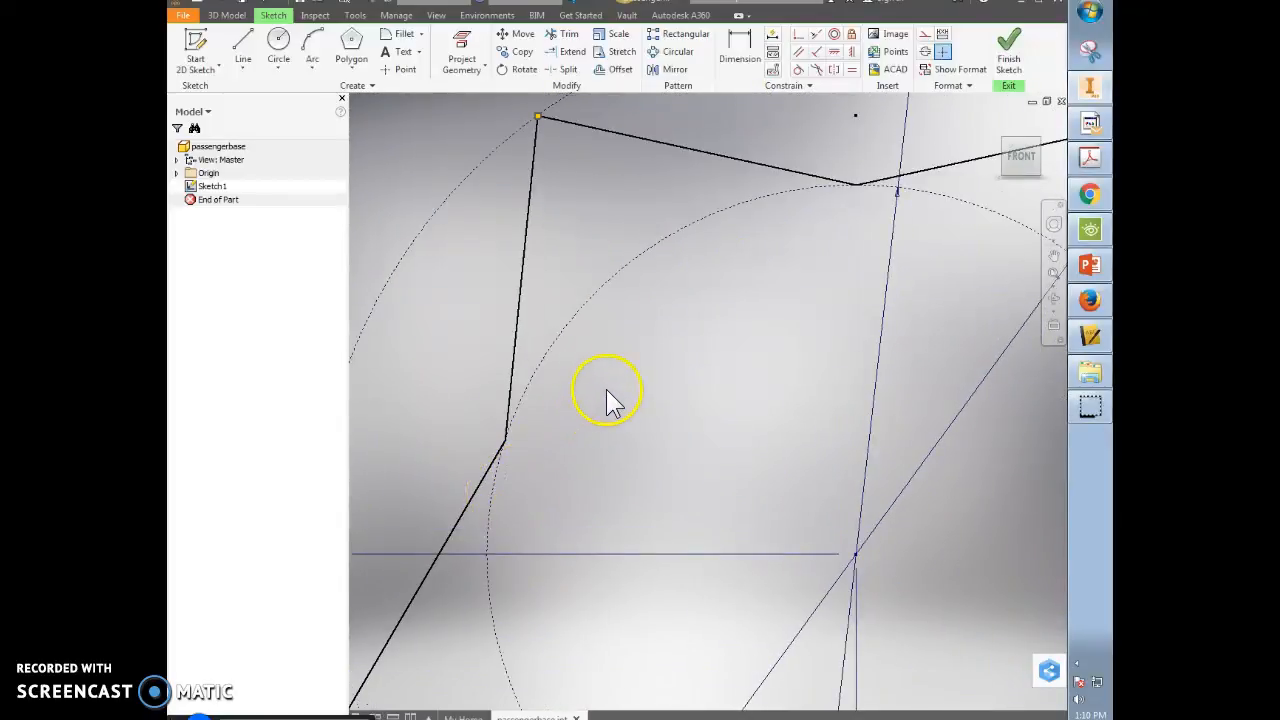
scroll(608, 388, up, 2)
scroll(567, 215, down, 3)
mouse_move(563, 191)
middle_down()
mouse_move(563, 120)
mouse_move(578, 522)
middle_up()
scroll(560, 440, down, 2)
scroll(514, 350, up, 2)
scroll(636, 456, up, 5)
middle_drag(831, 537, 450, 304)
scroll(470, 300, up, 1)
scroll(828, 156, down, 5)
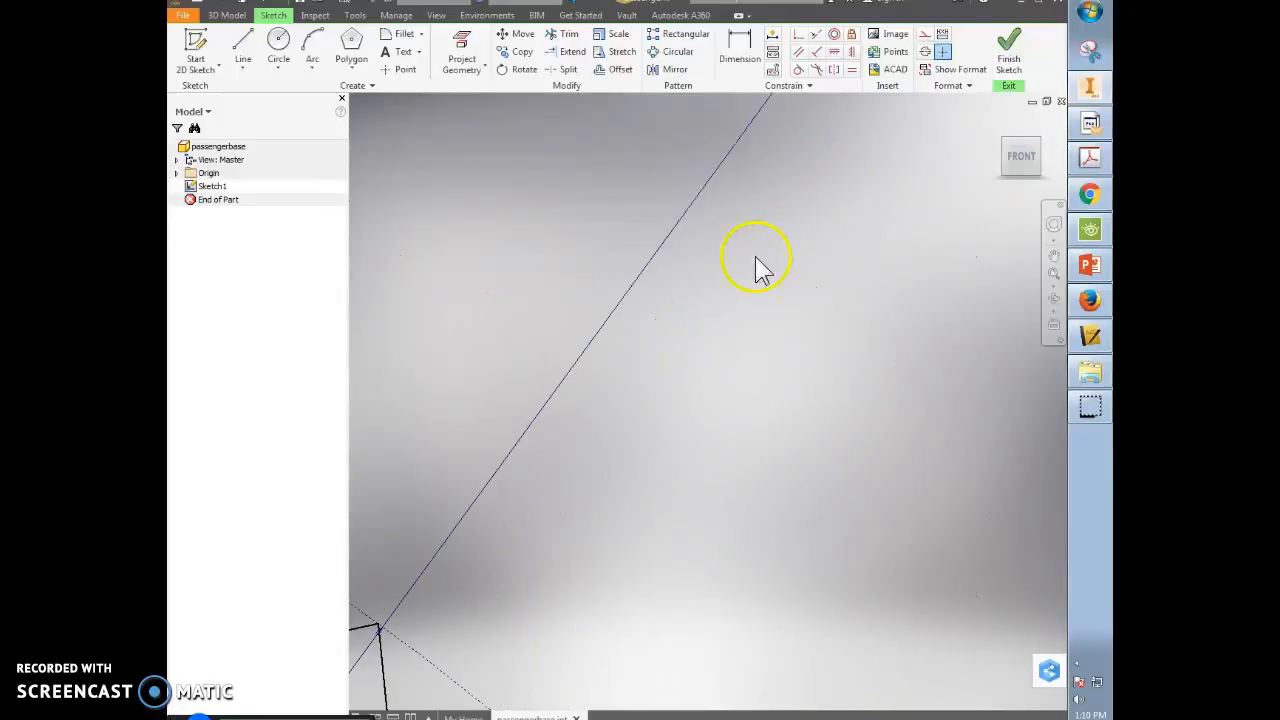
middle_drag(470, 602, 901, 266)
scroll(900, 265, down, 2)
scroll(796, 303, up, 6)
middle_drag(812, 533, 768, 418)
scroll(778, 394, down, 5)
scroll(686, 449, down, 4)
scroll(815, 428, up, 5)
scroll(815, 428, up, 5)
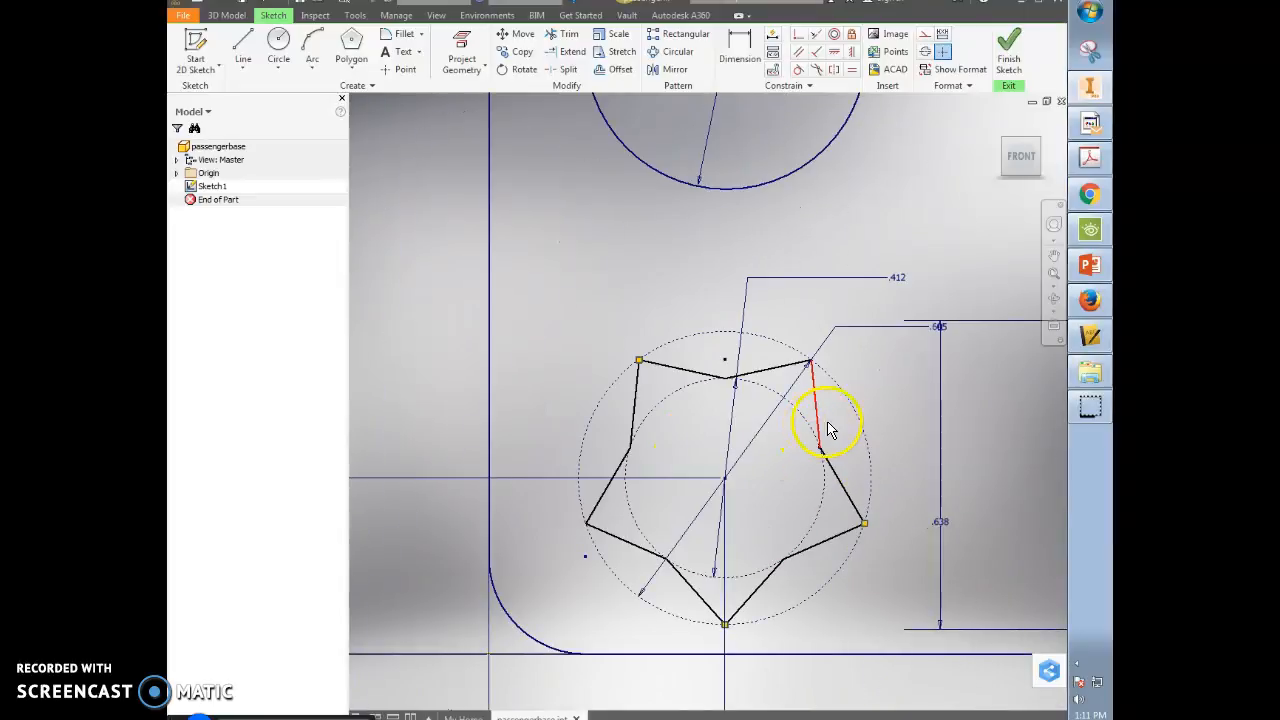
- Make the star edges parallel and equal so it forms a regular five-point star, then finish the sketch
click(826, 428)
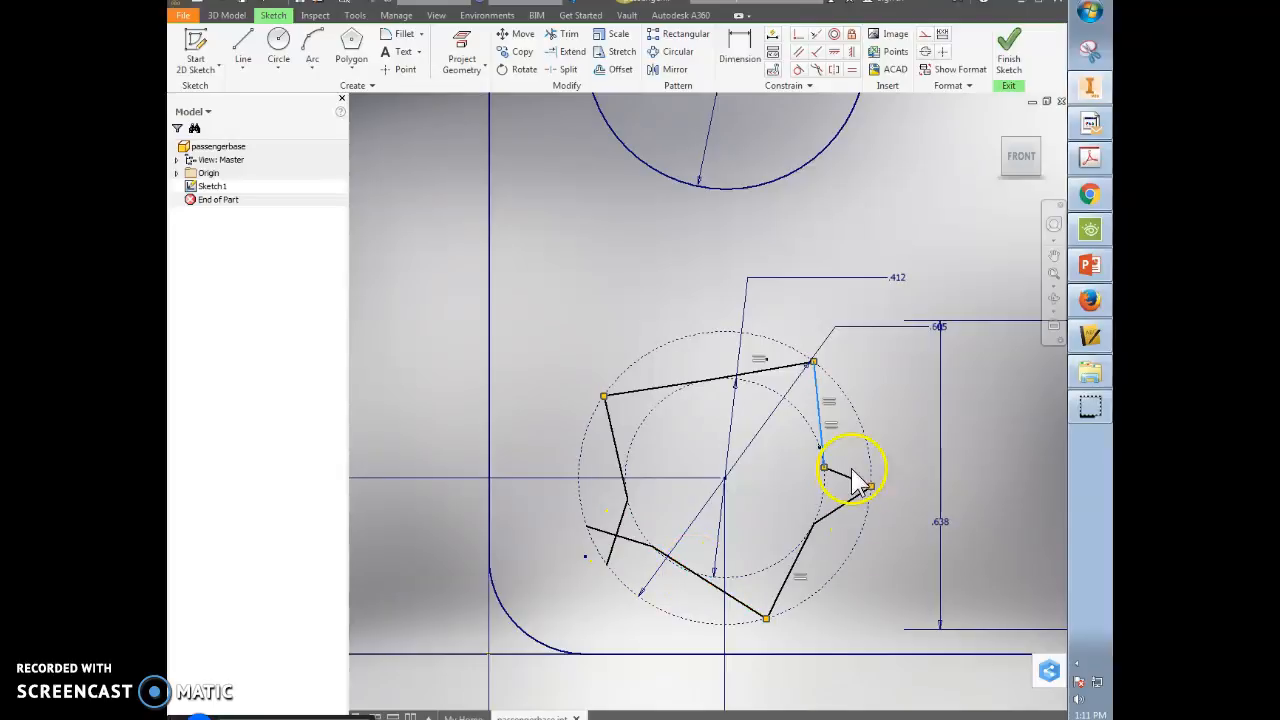
click(826, 532)
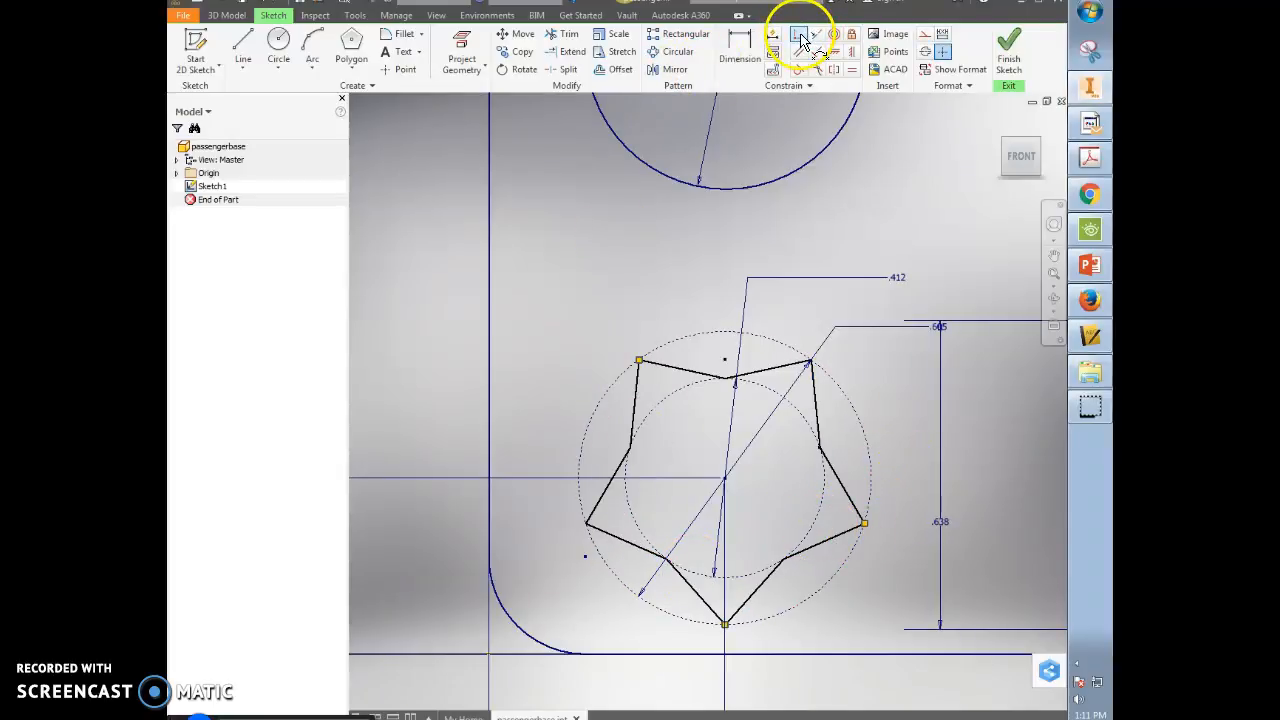
scroll(626, 541, up, 5)
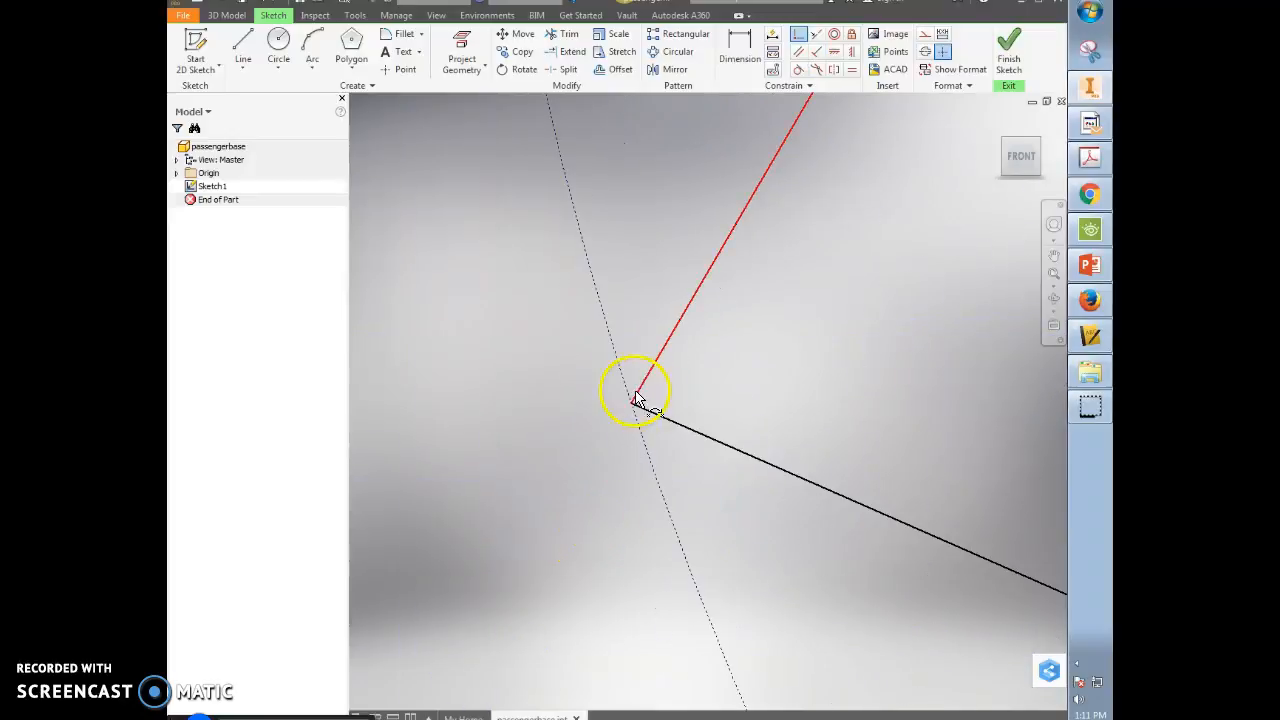
scroll(636, 410, up, 5)
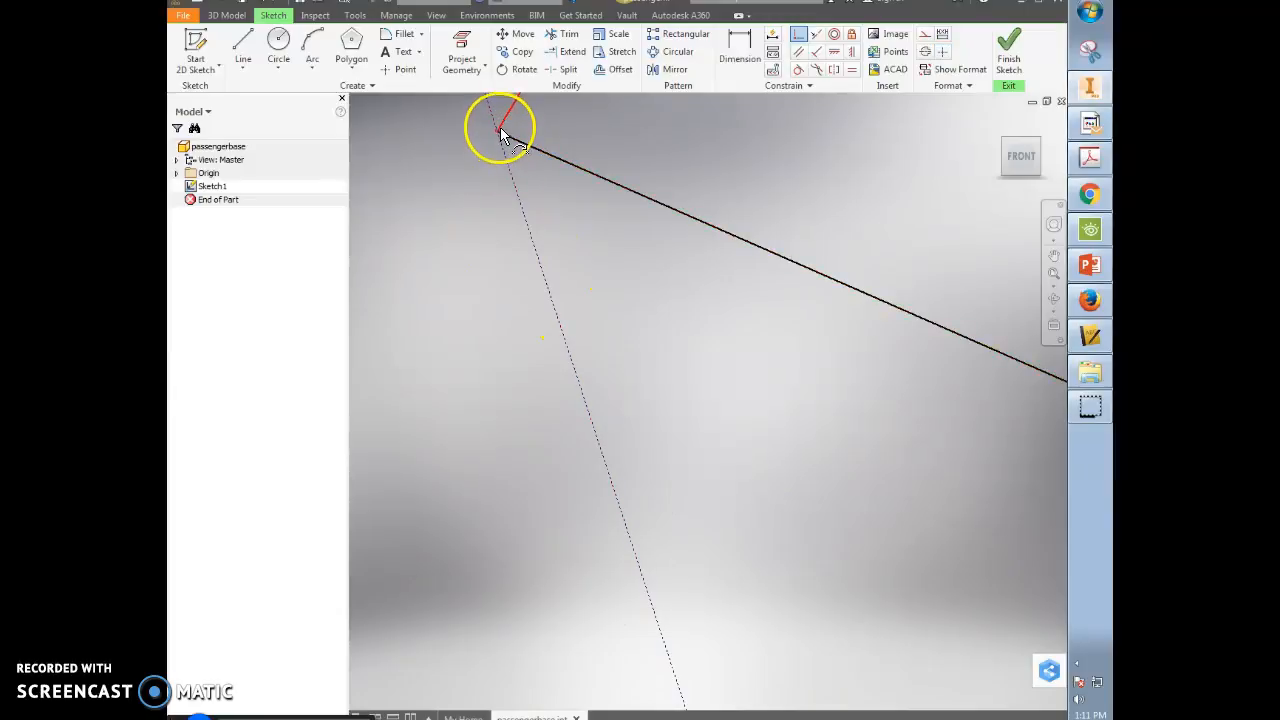
scroll(573, 250, down, 10)
click(1006, 62)
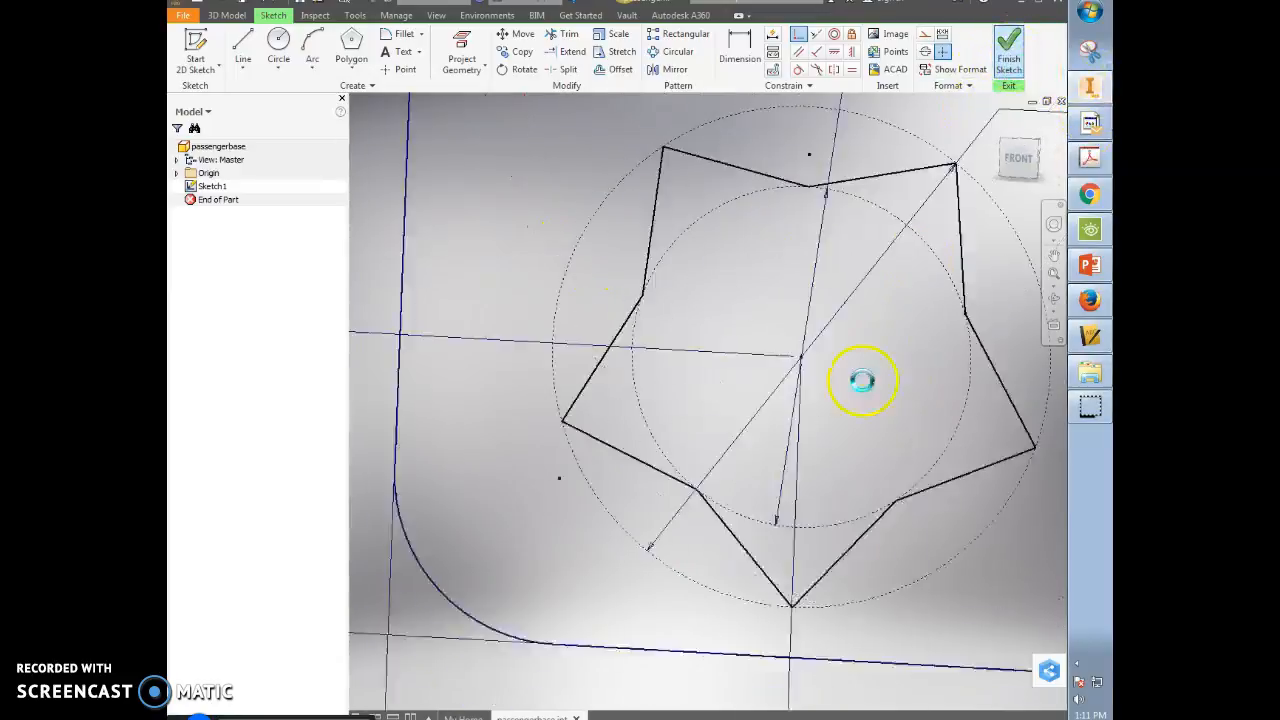
- Extrude the plate profile with its four cutouts to a depth of .3
click(256, 42)
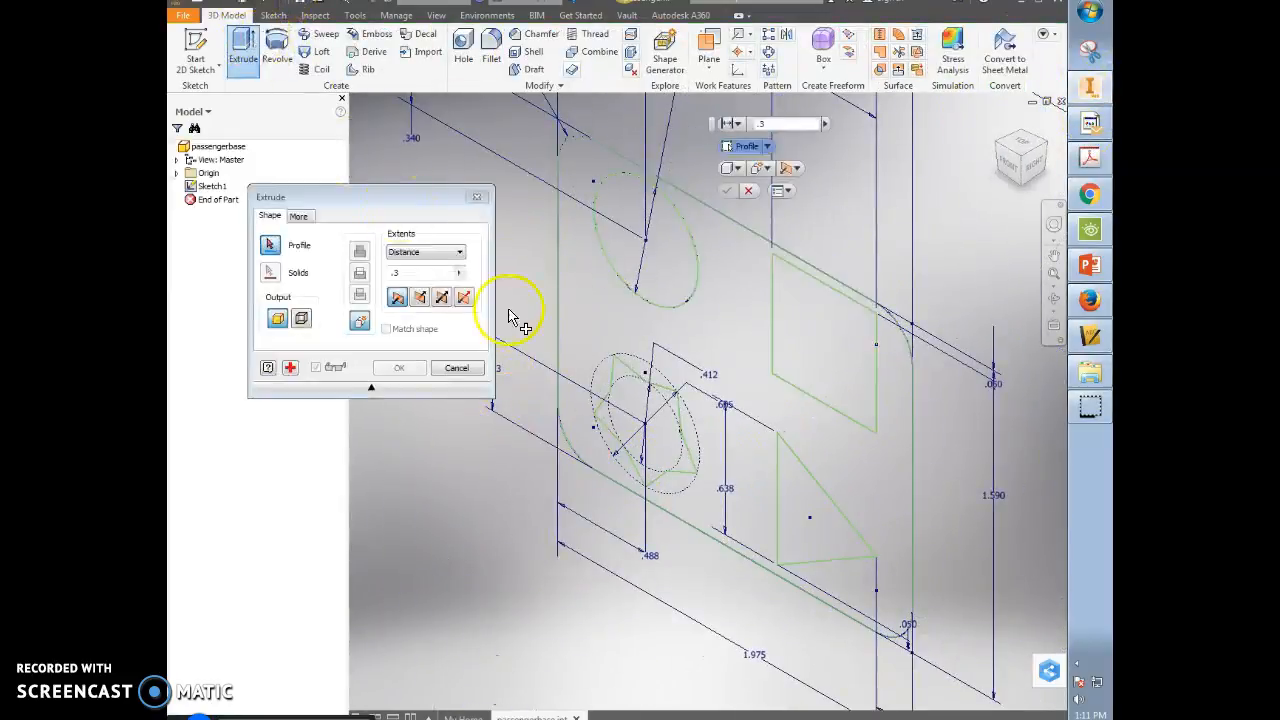
click(630, 310)
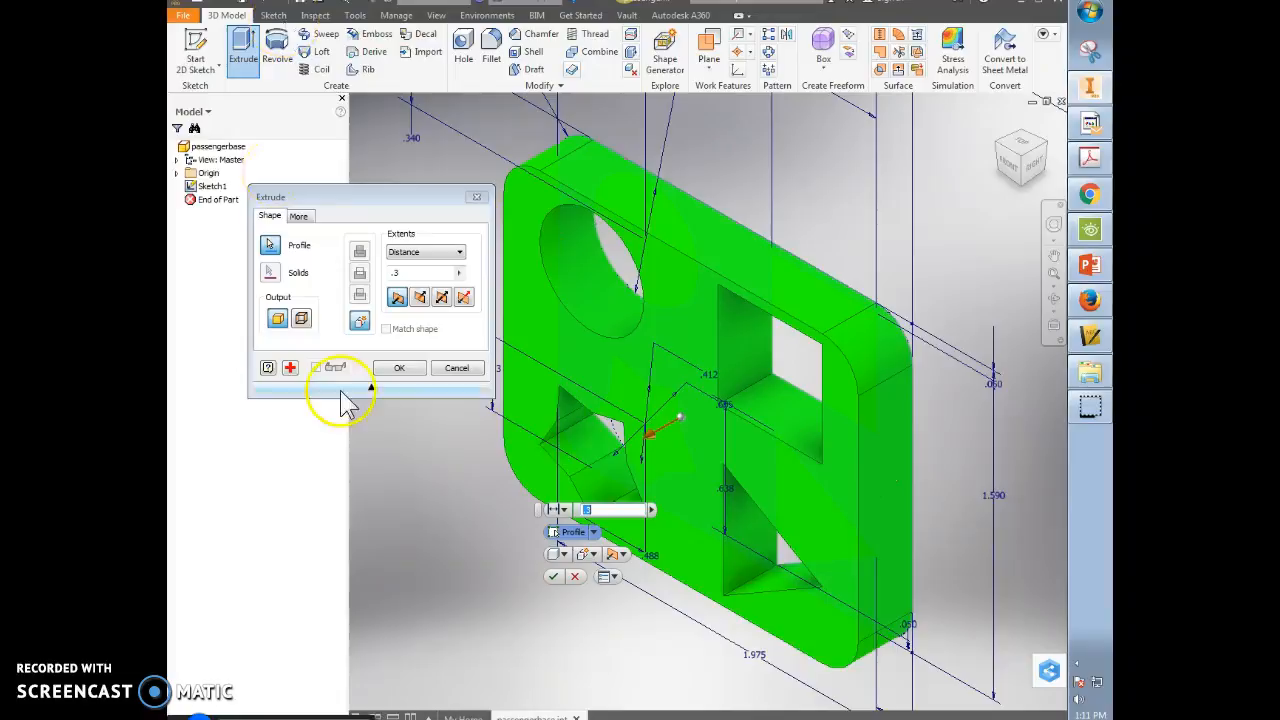
click(554, 575)
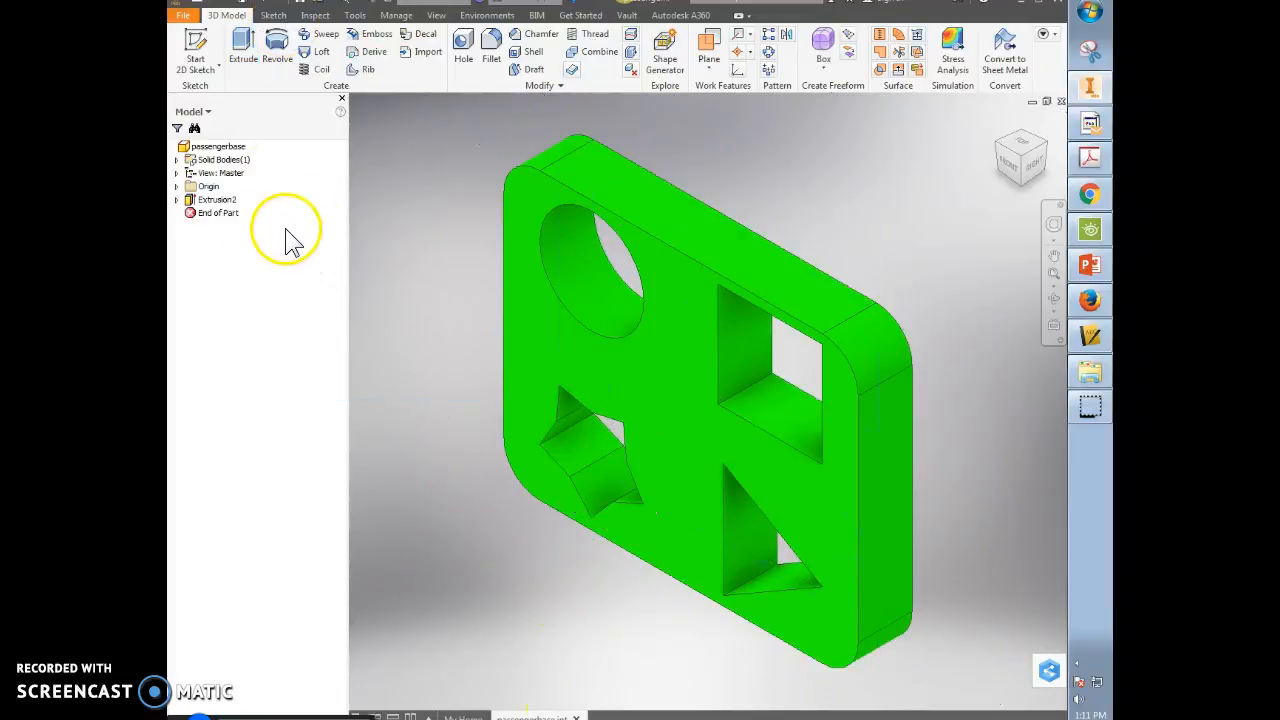
- Fillet the plate's outer edge chain with a .01 radius
click(491, 45)
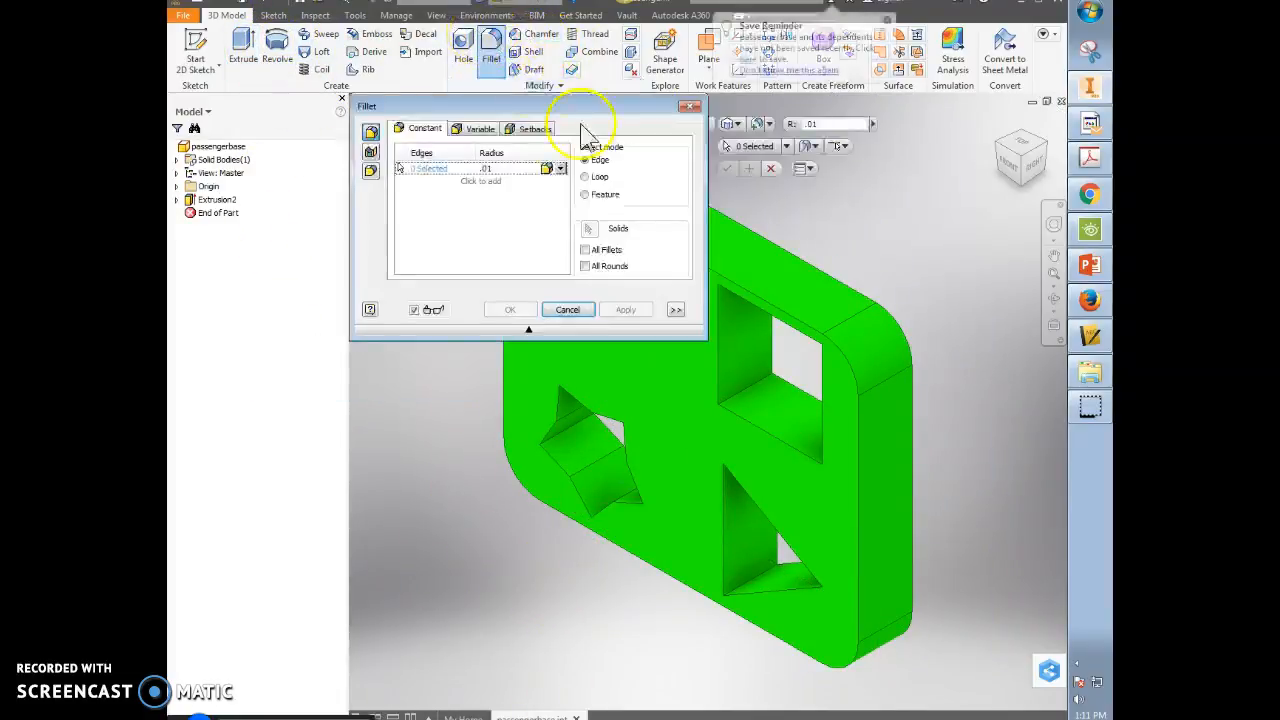
click(792, 314)
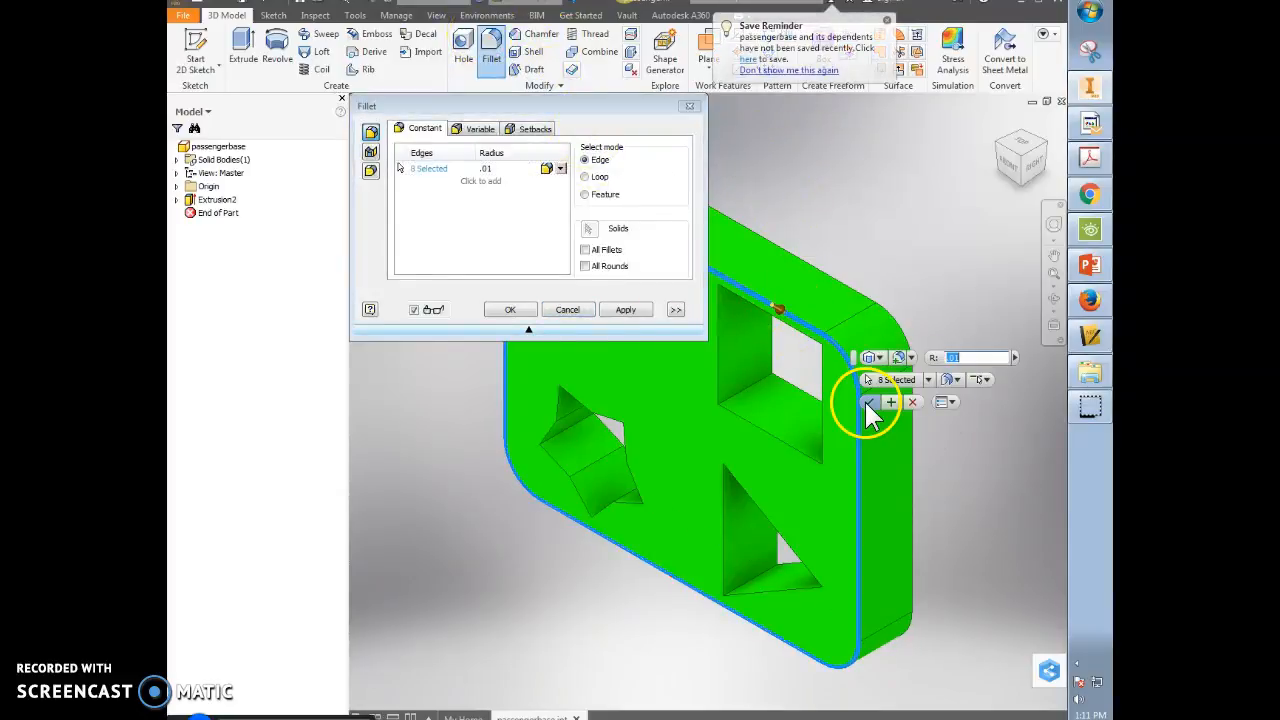
click(868, 401)
- Shell the part .01 thick with one face removed, then return to the home view
shift+middle_drag(910, 335, 606, 334)
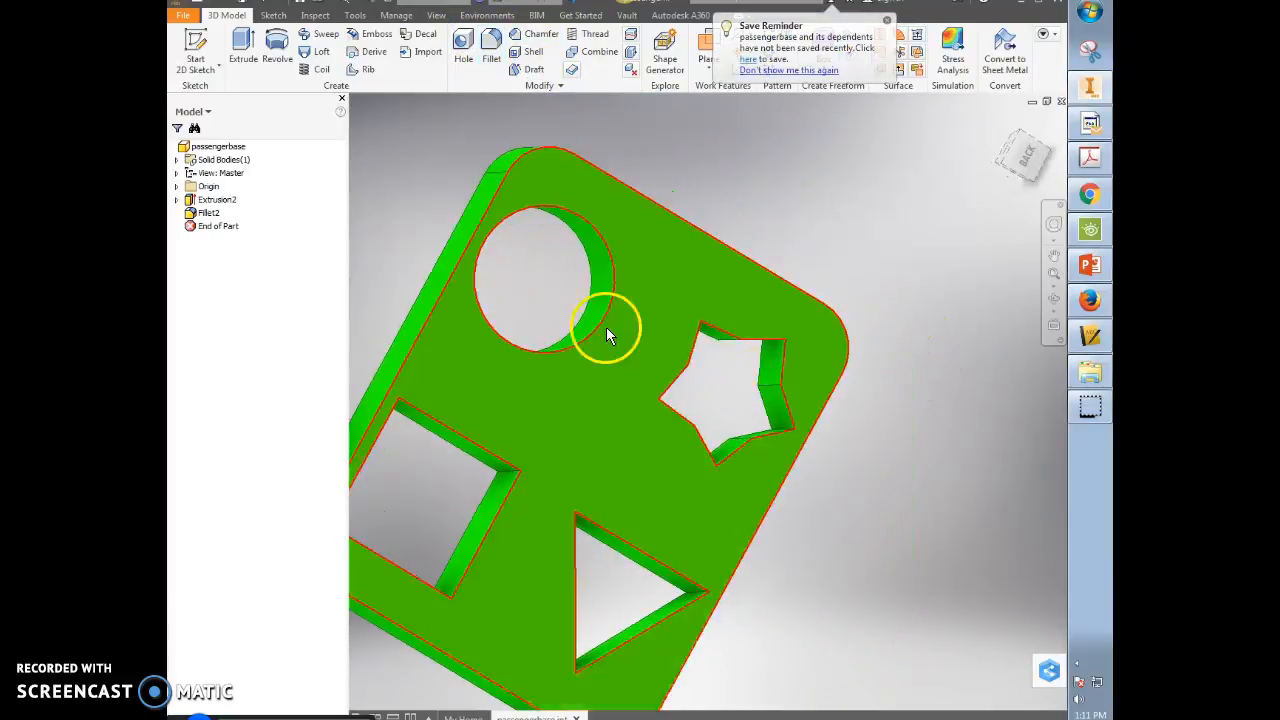
click(537, 53)
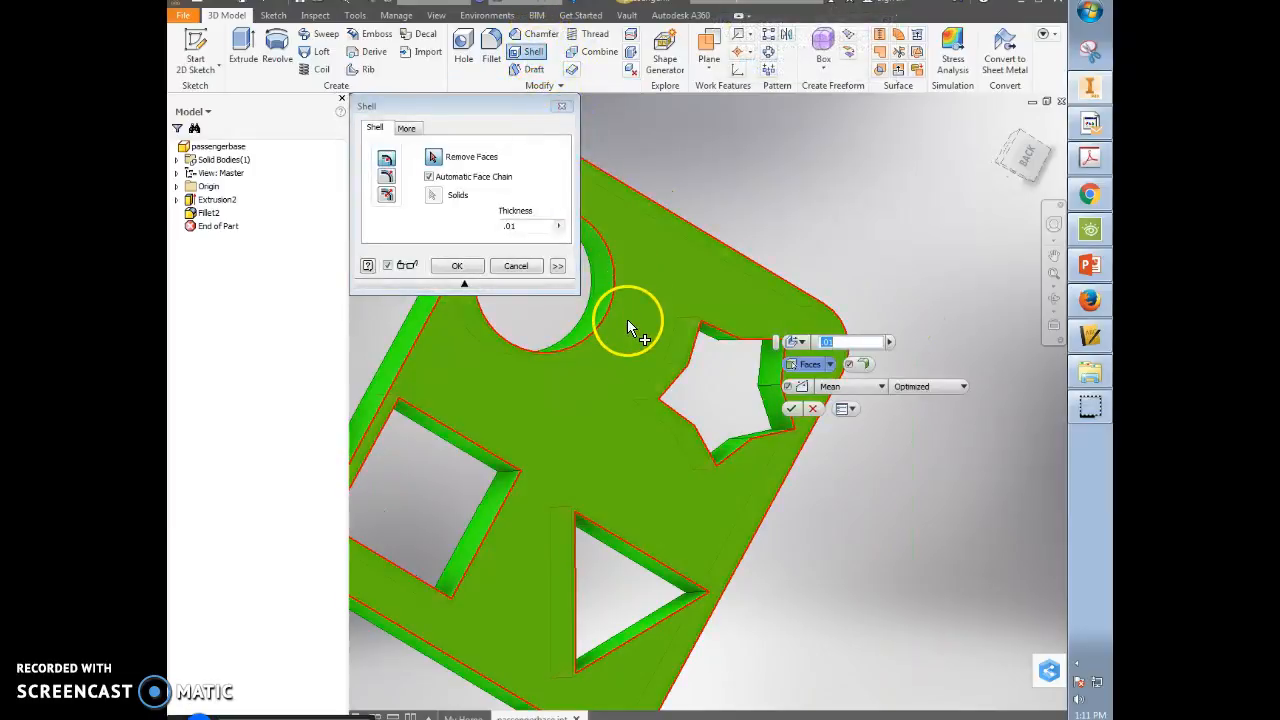
click(627, 319)
click(722, 478)
shift+middle_drag(707, 482, 729, 371)
shift+middle_drag(675, 425, 875, 410)
click(1000, 128)
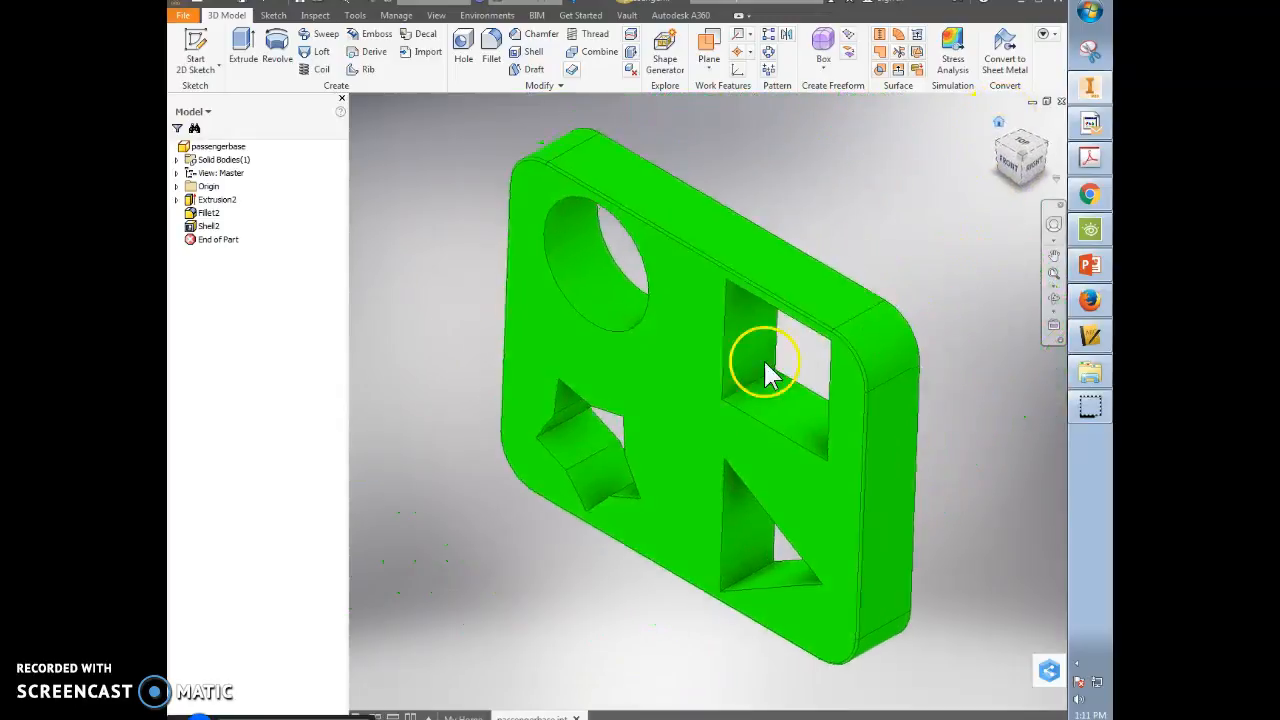